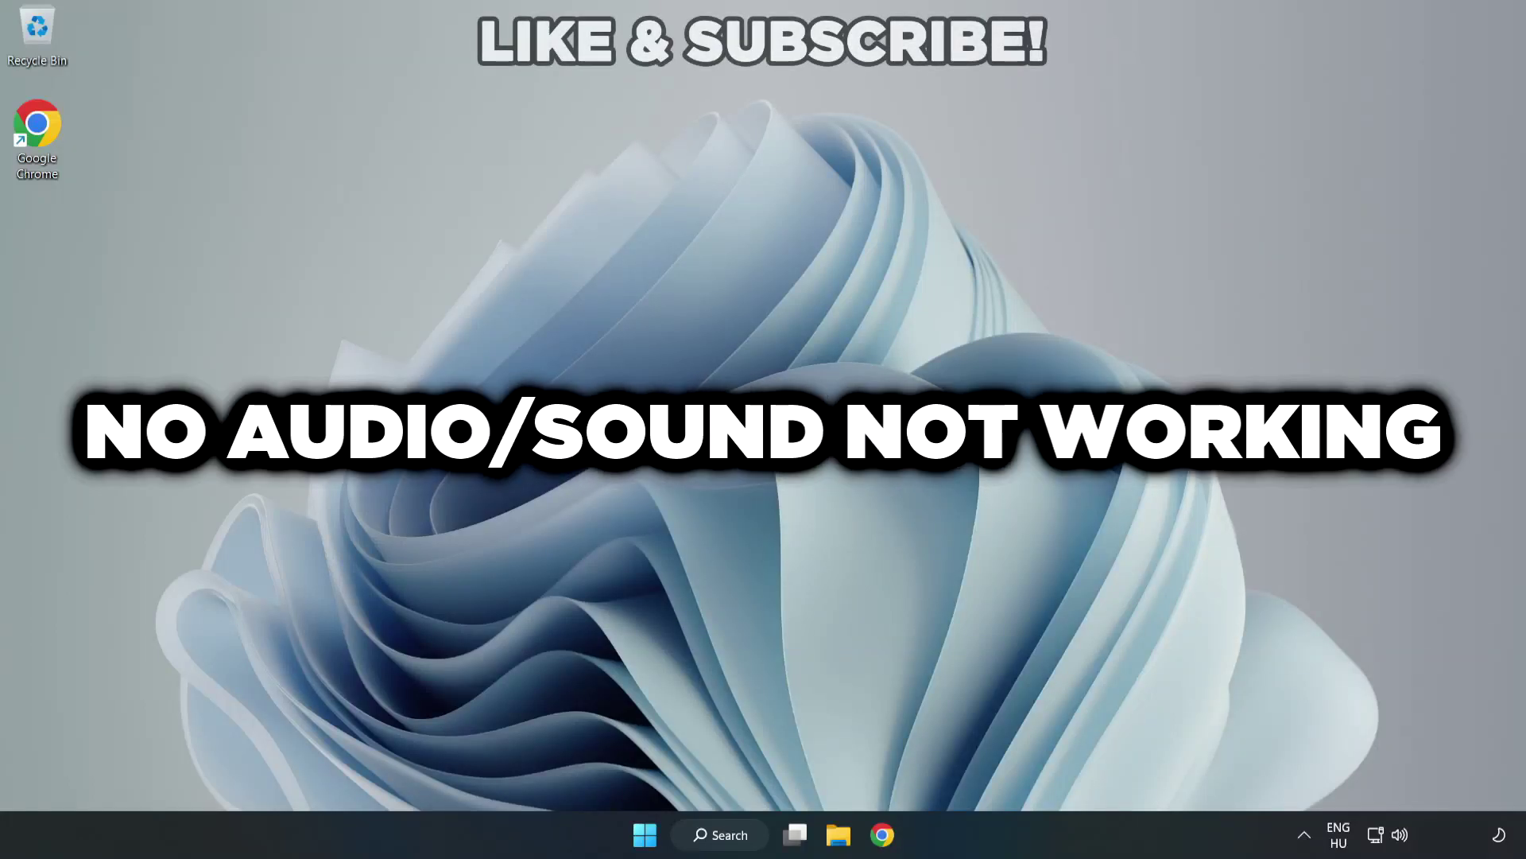
Switch the sound output from the virtual cable to Speakers (High Definition Audio Device).
left_click(1403, 839)
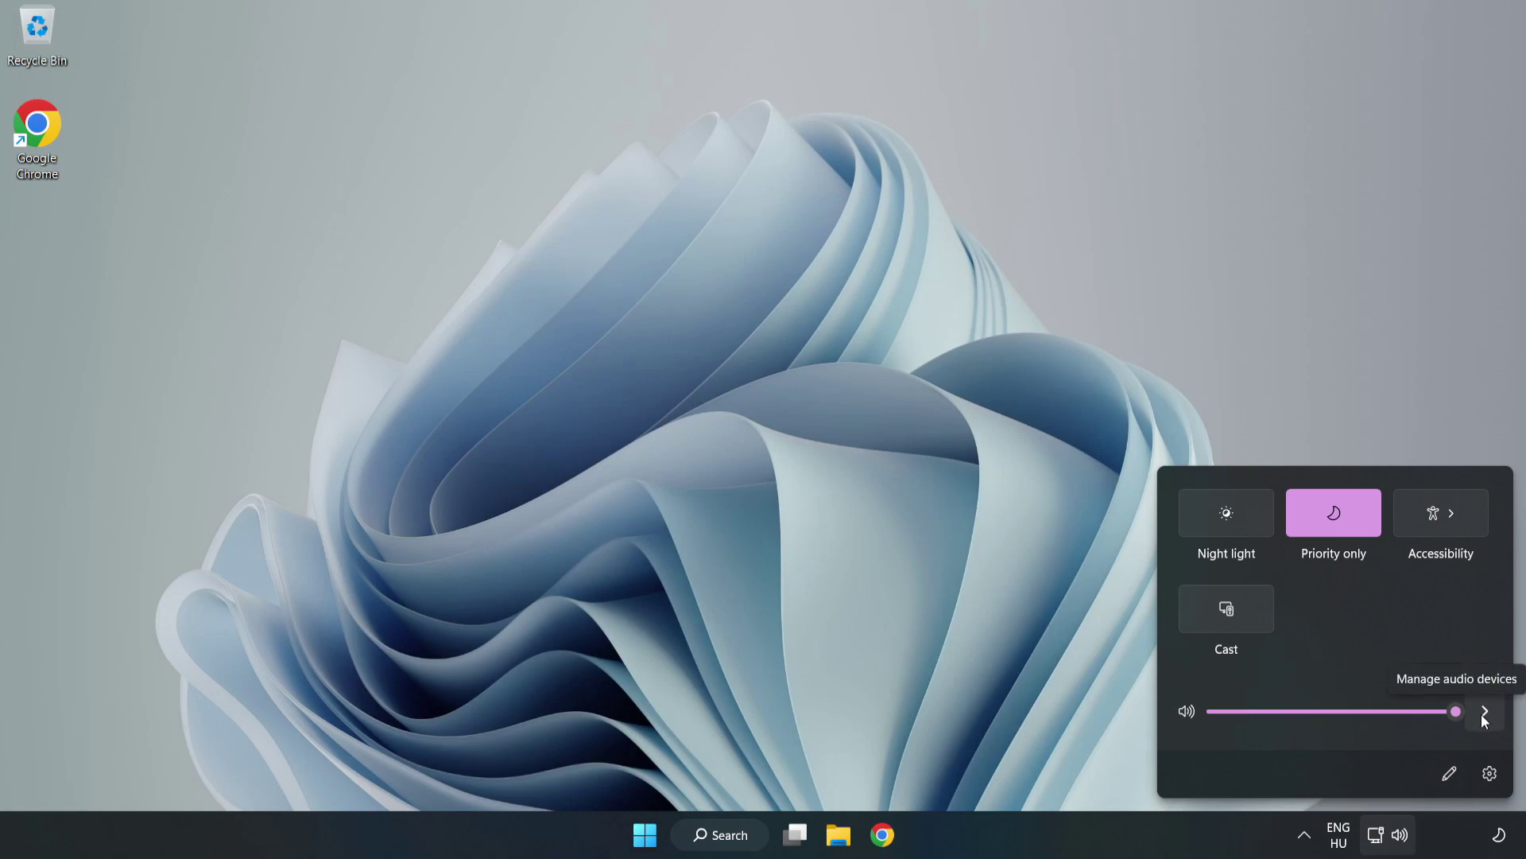
left_click(1485, 713)
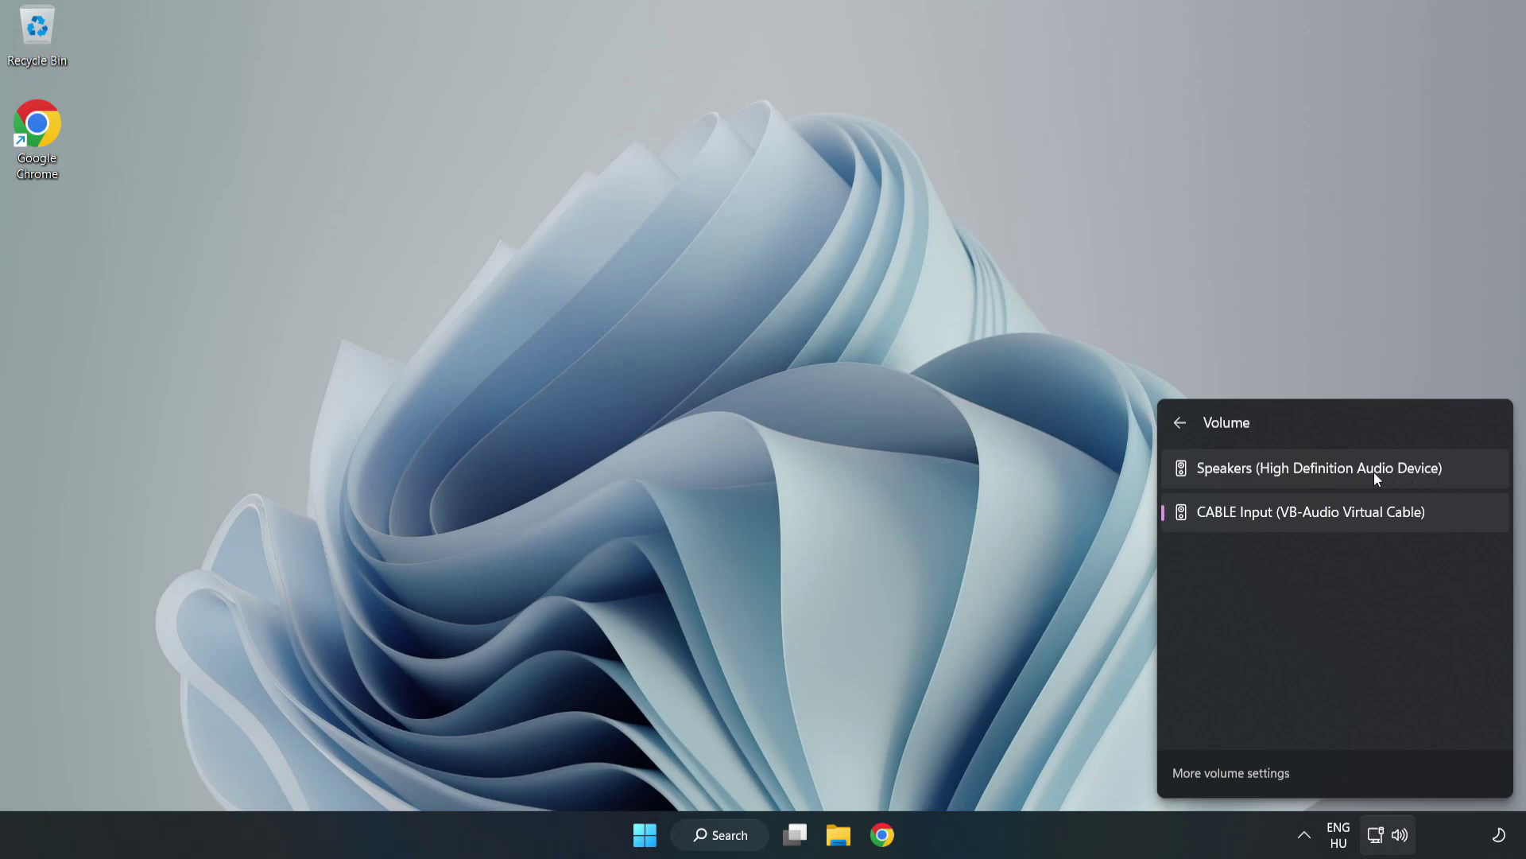
left_click(1470, 473)
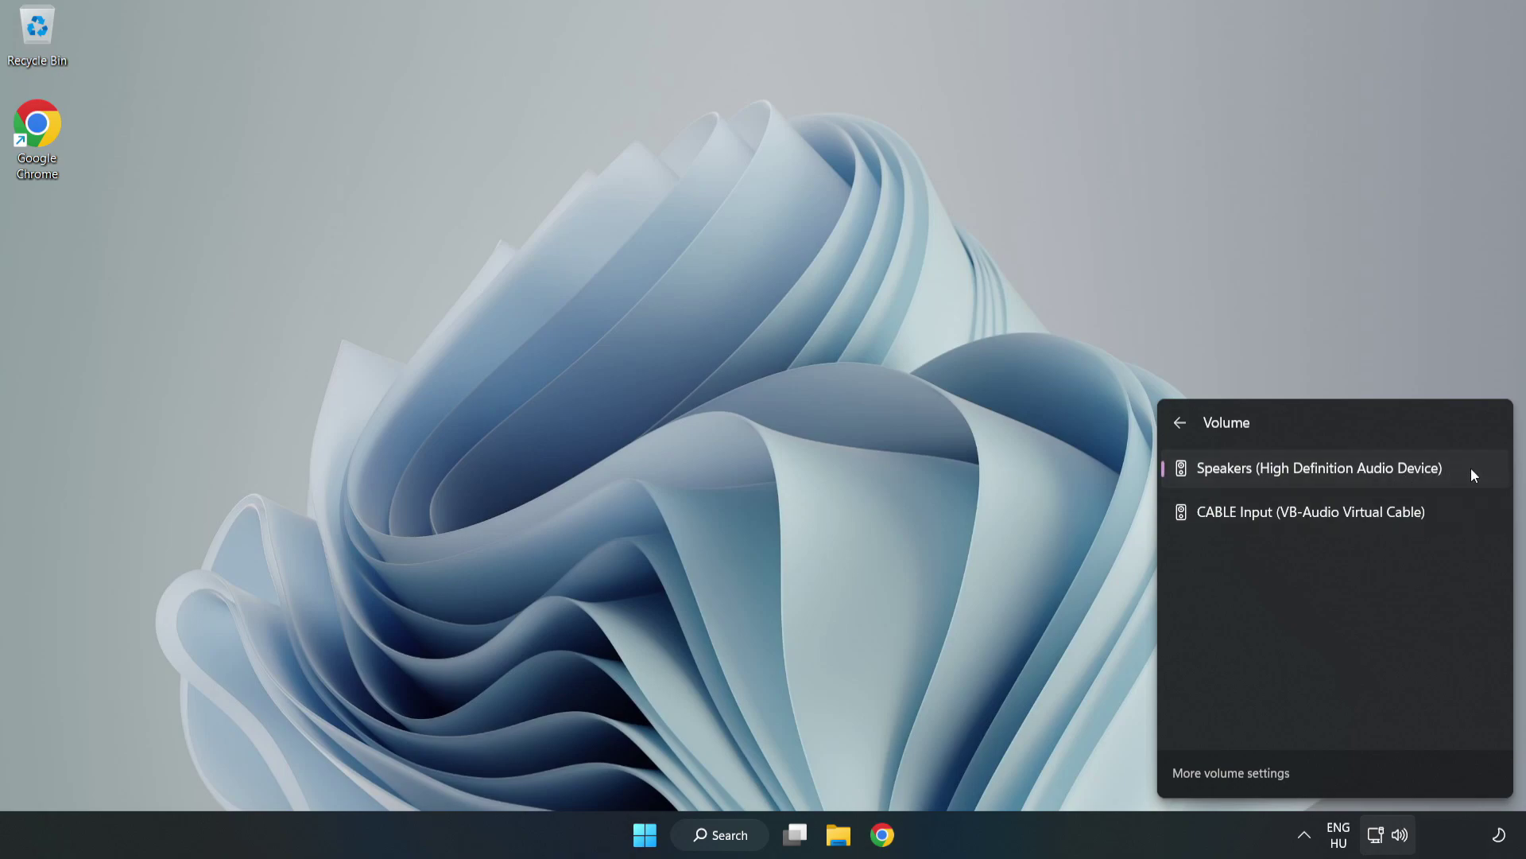
left_click(741, 410)
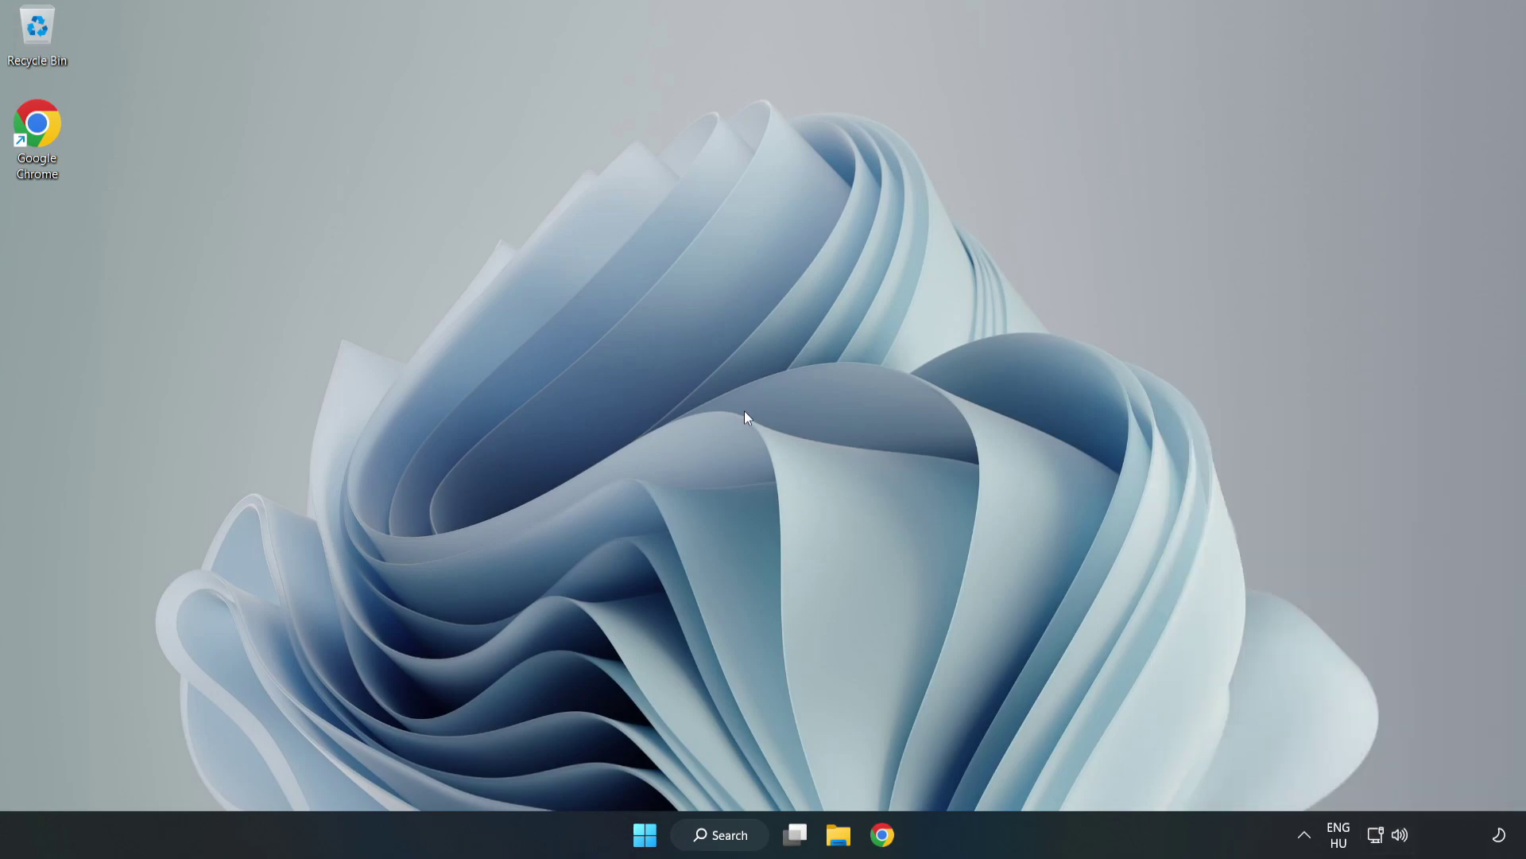
Reset sound devices and app volumes to defaults in the volume mixer, then close Settings.
right_click(1400, 835)
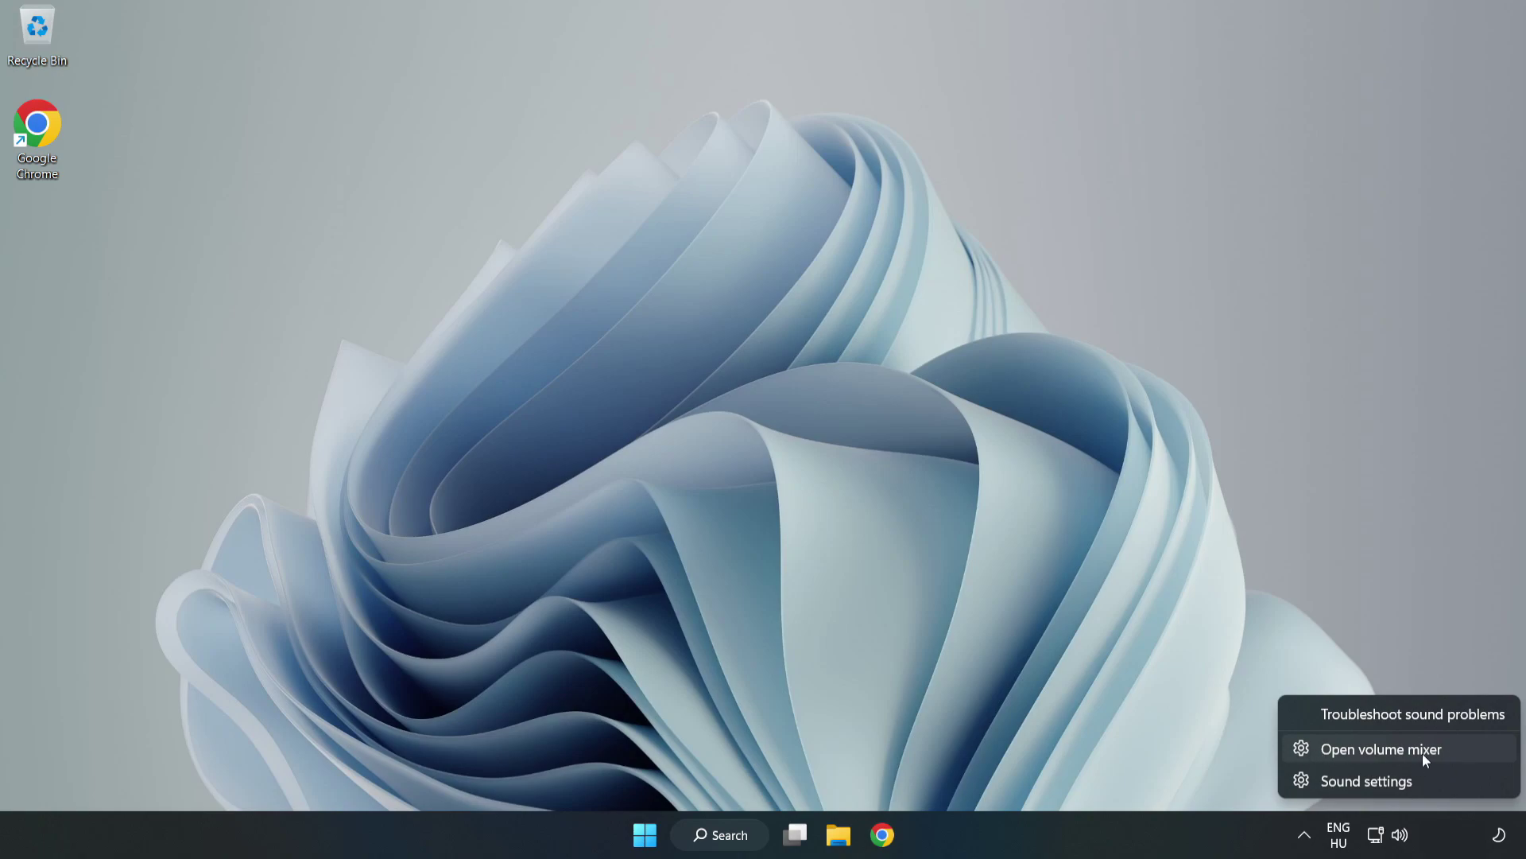
left_click(1466, 759)
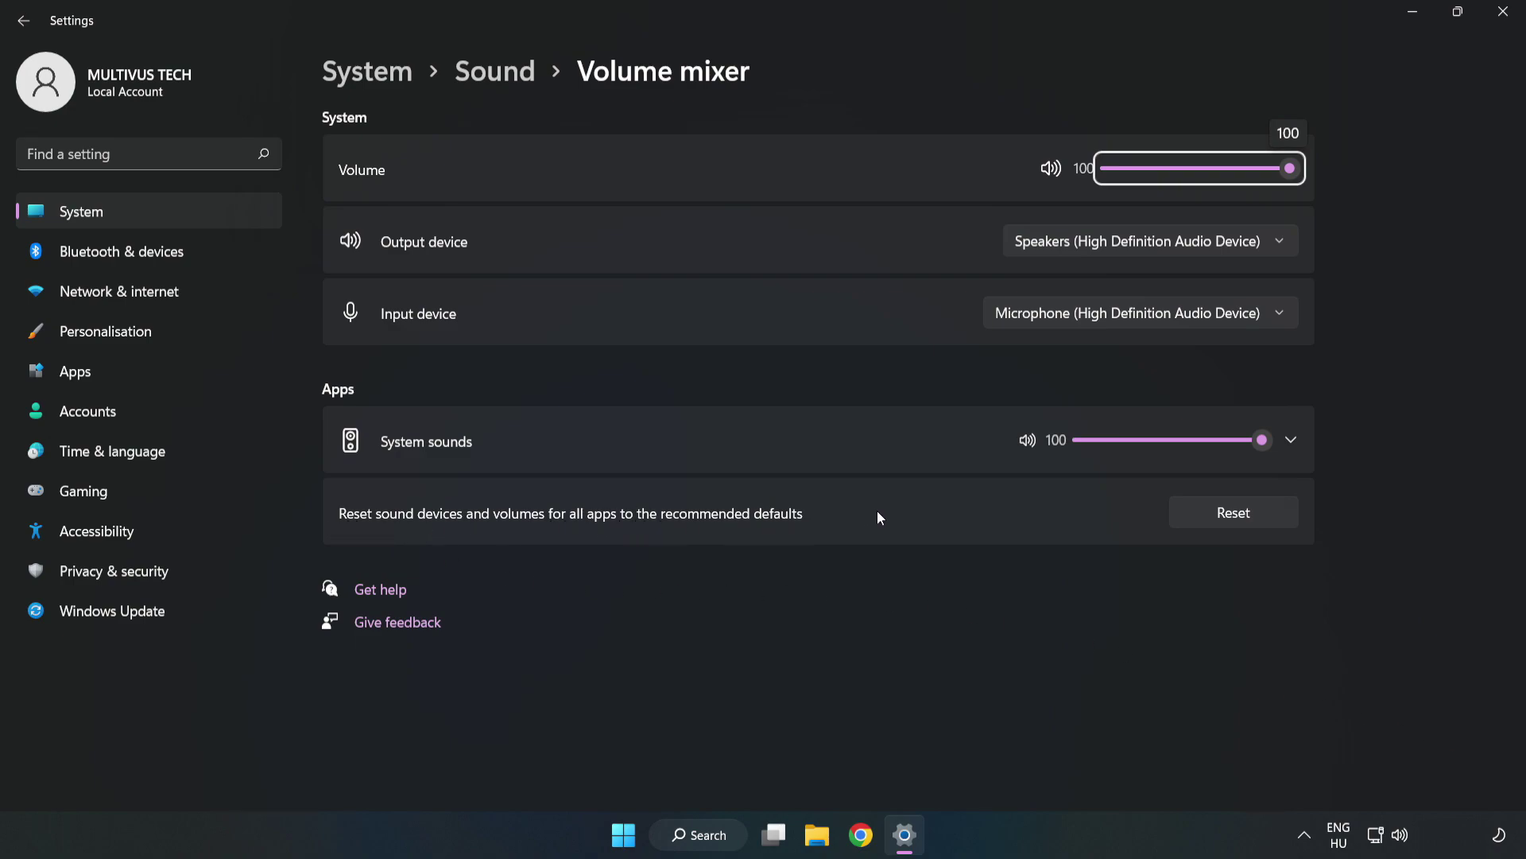
left_click(1252, 523)
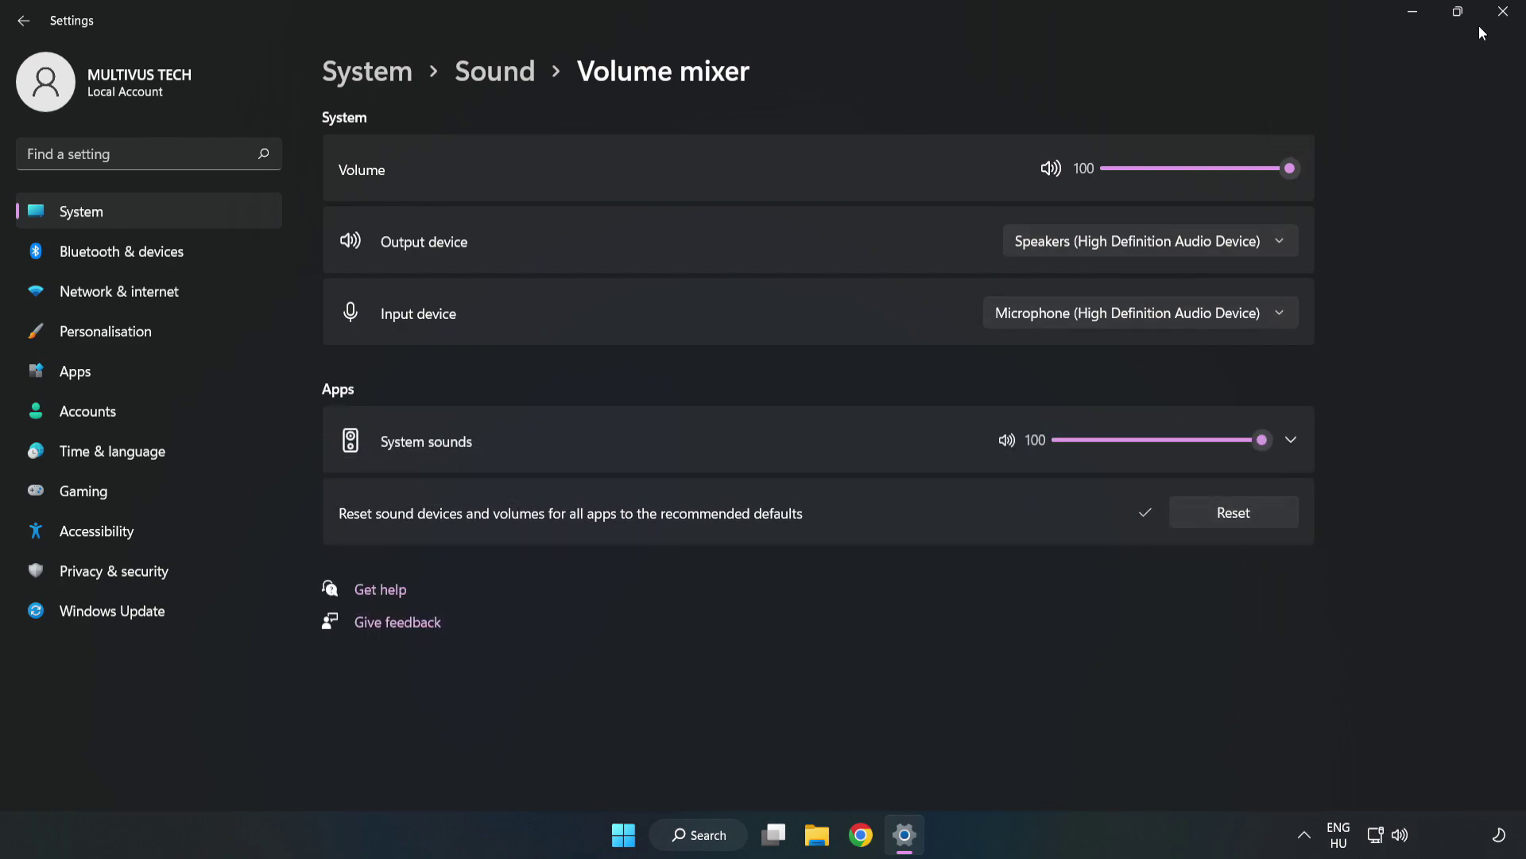
left_click(1502, 23)
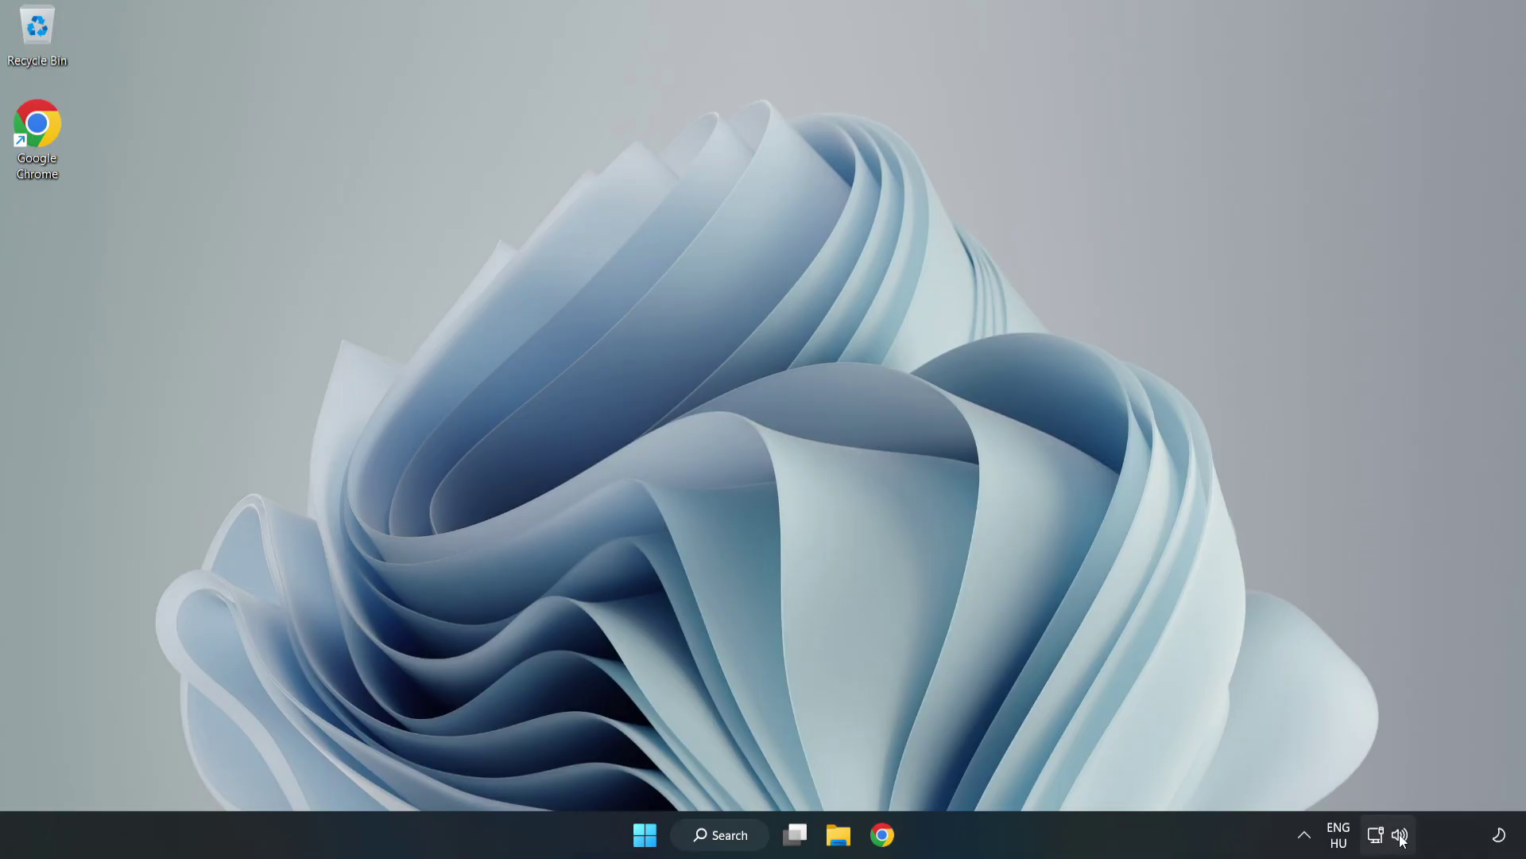
Reopen the Sound settings page and keep the output volume at 100.
right_click(1402, 837)
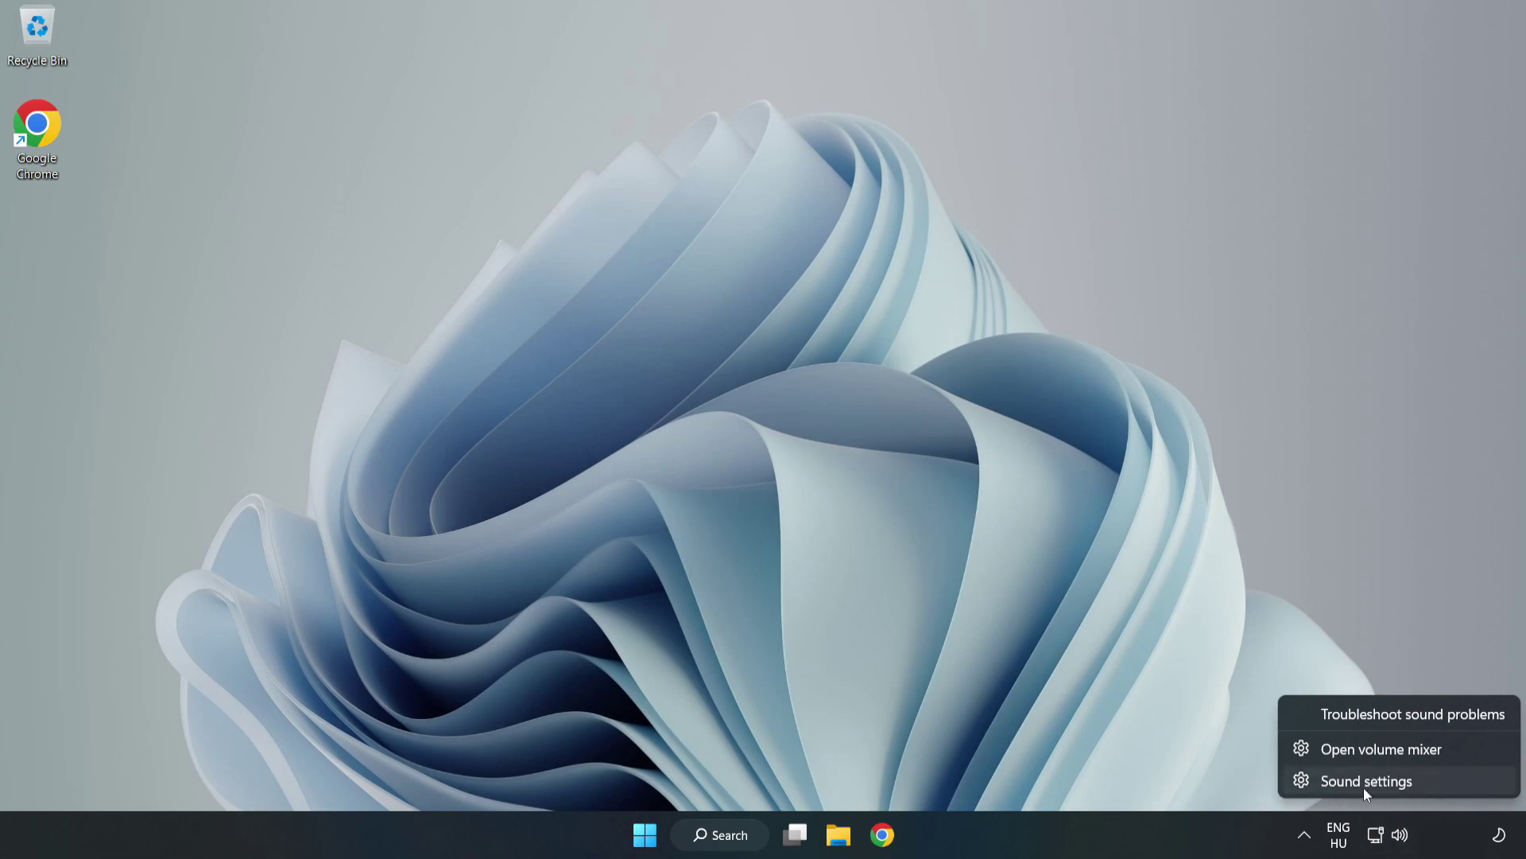
left_click(1422, 785)
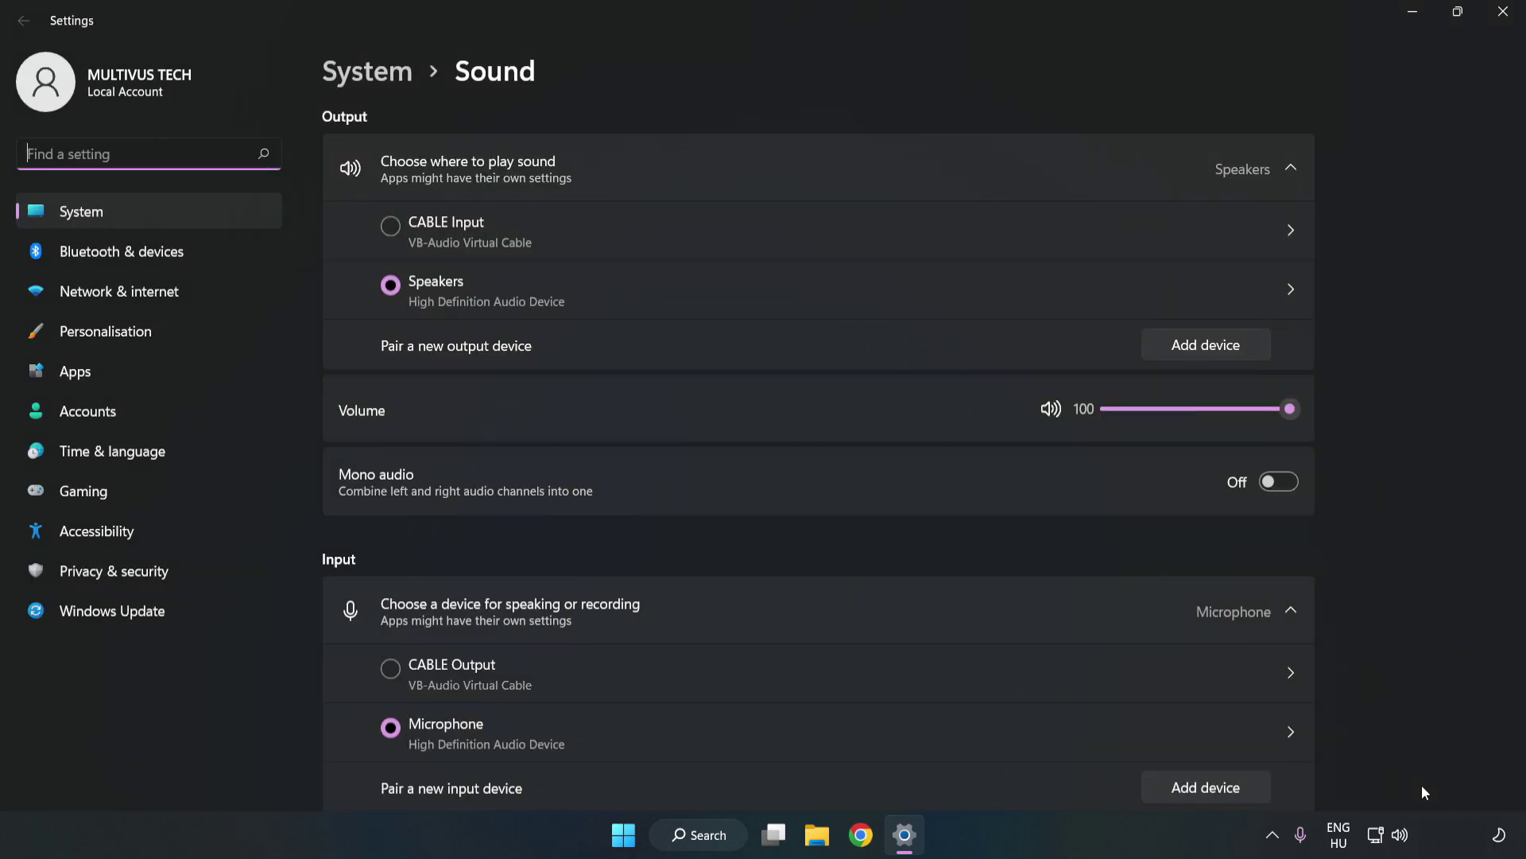
left_click_drag(1290, 409, 1425, 403)
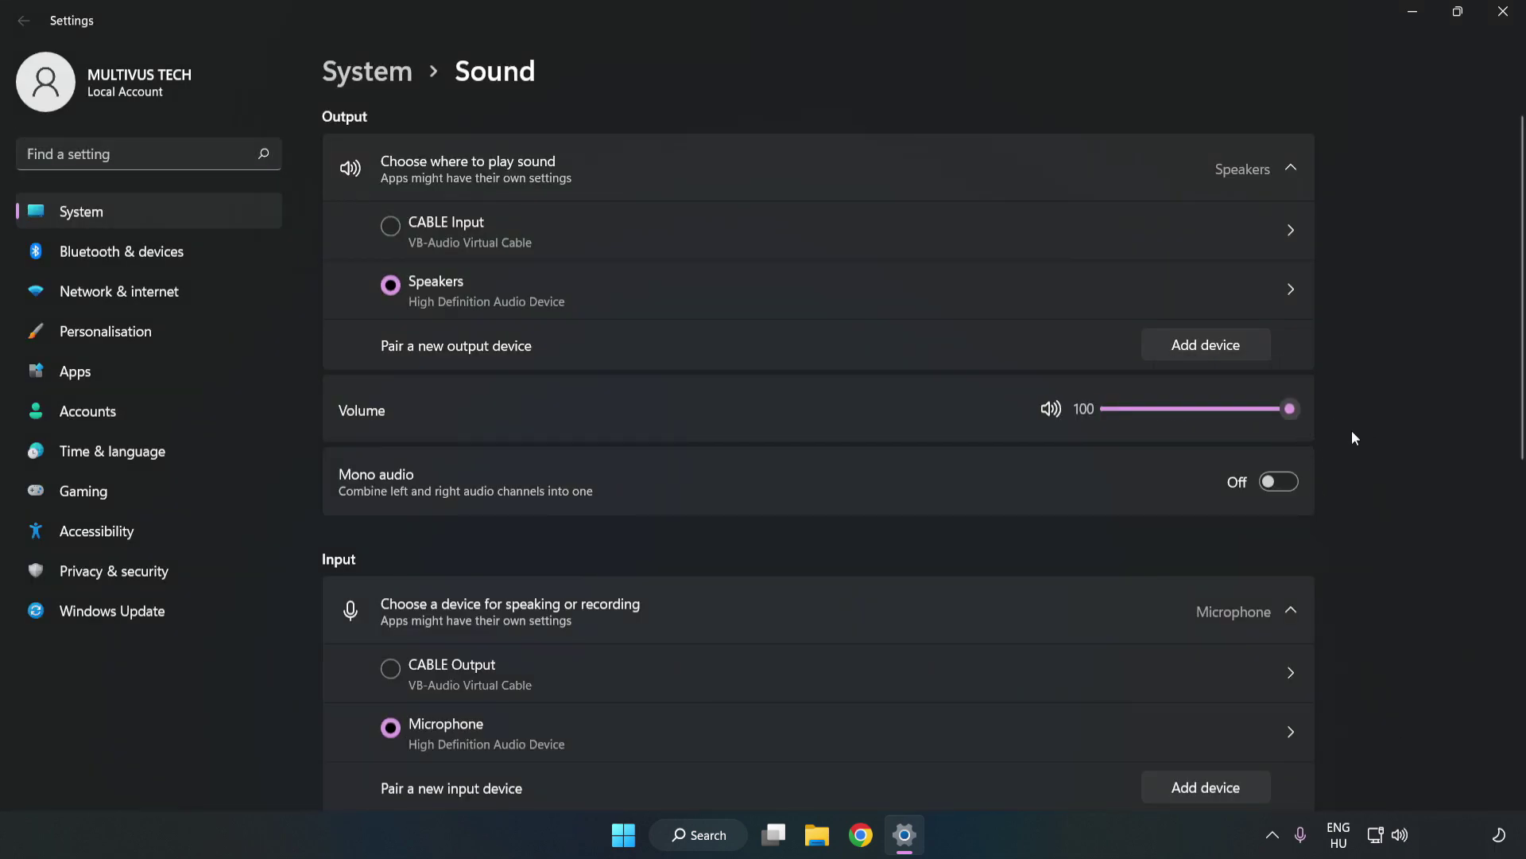
scroll(1489, 387, "down", 4)
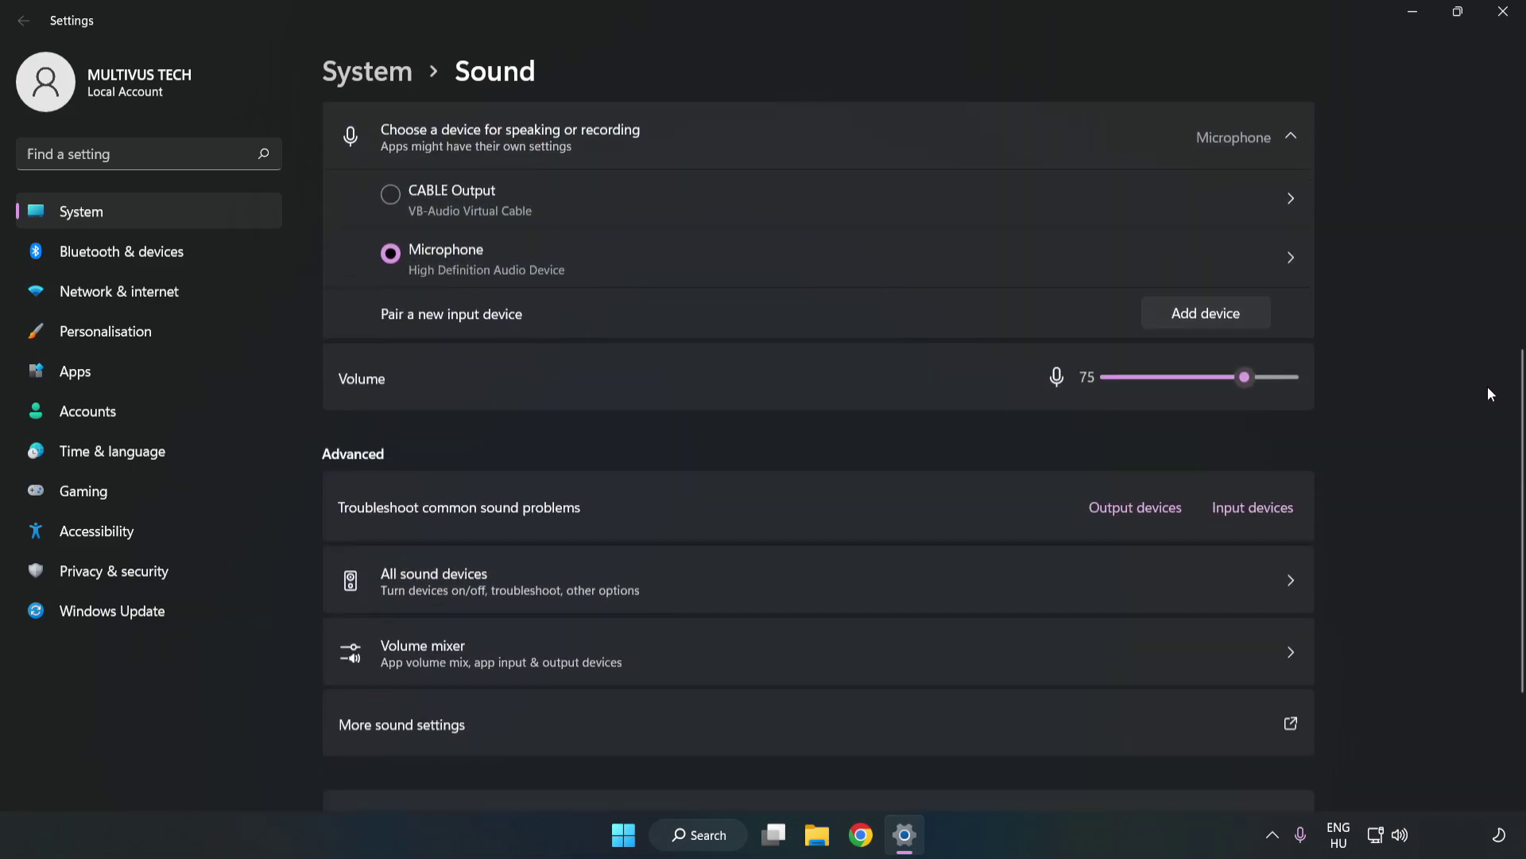
scroll(1488, 392, "down", 1)
scroll(1485, 392, "down", 1)
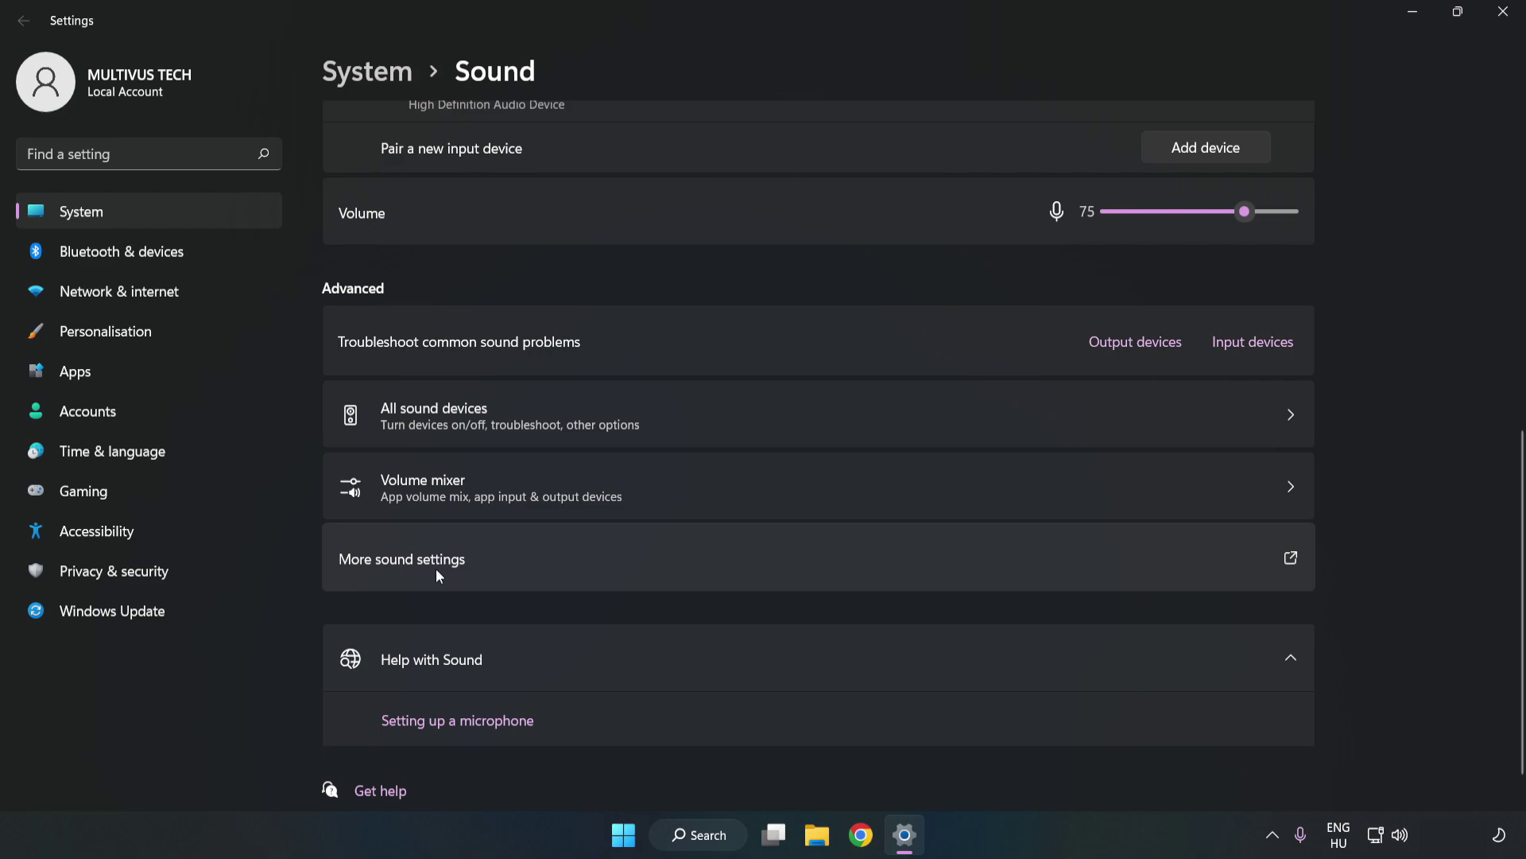
In the classic Sound dialog's Playback list, disable the CABLE Input virtual cable device.
left_click(663, 570)
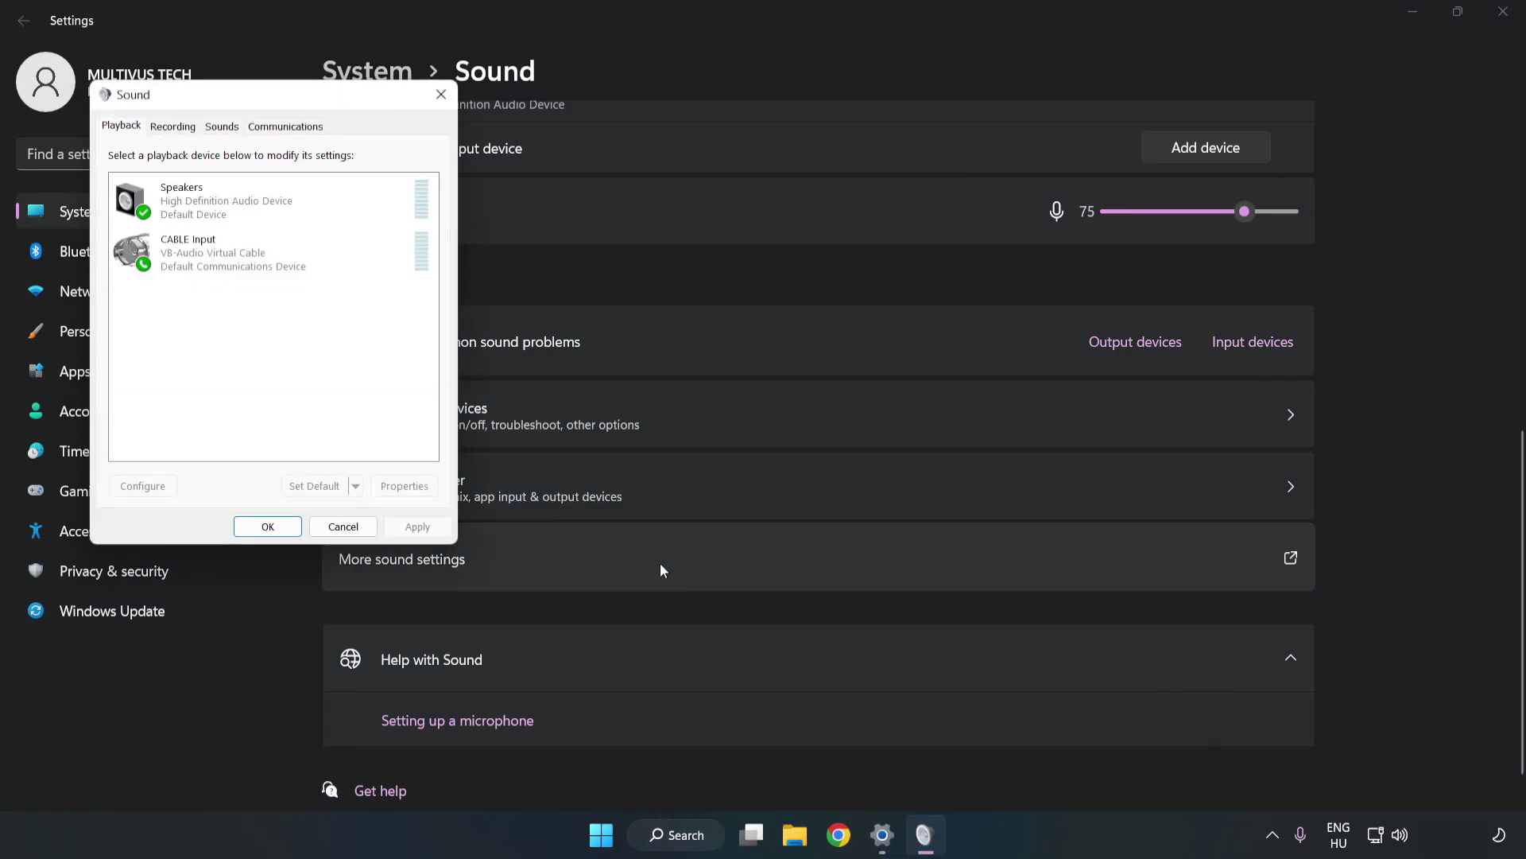
mouse_move(312, 100)
left_mouse_down()
mouse_move(536, 165)
mouse_move(787, 202)
left_mouse_up()
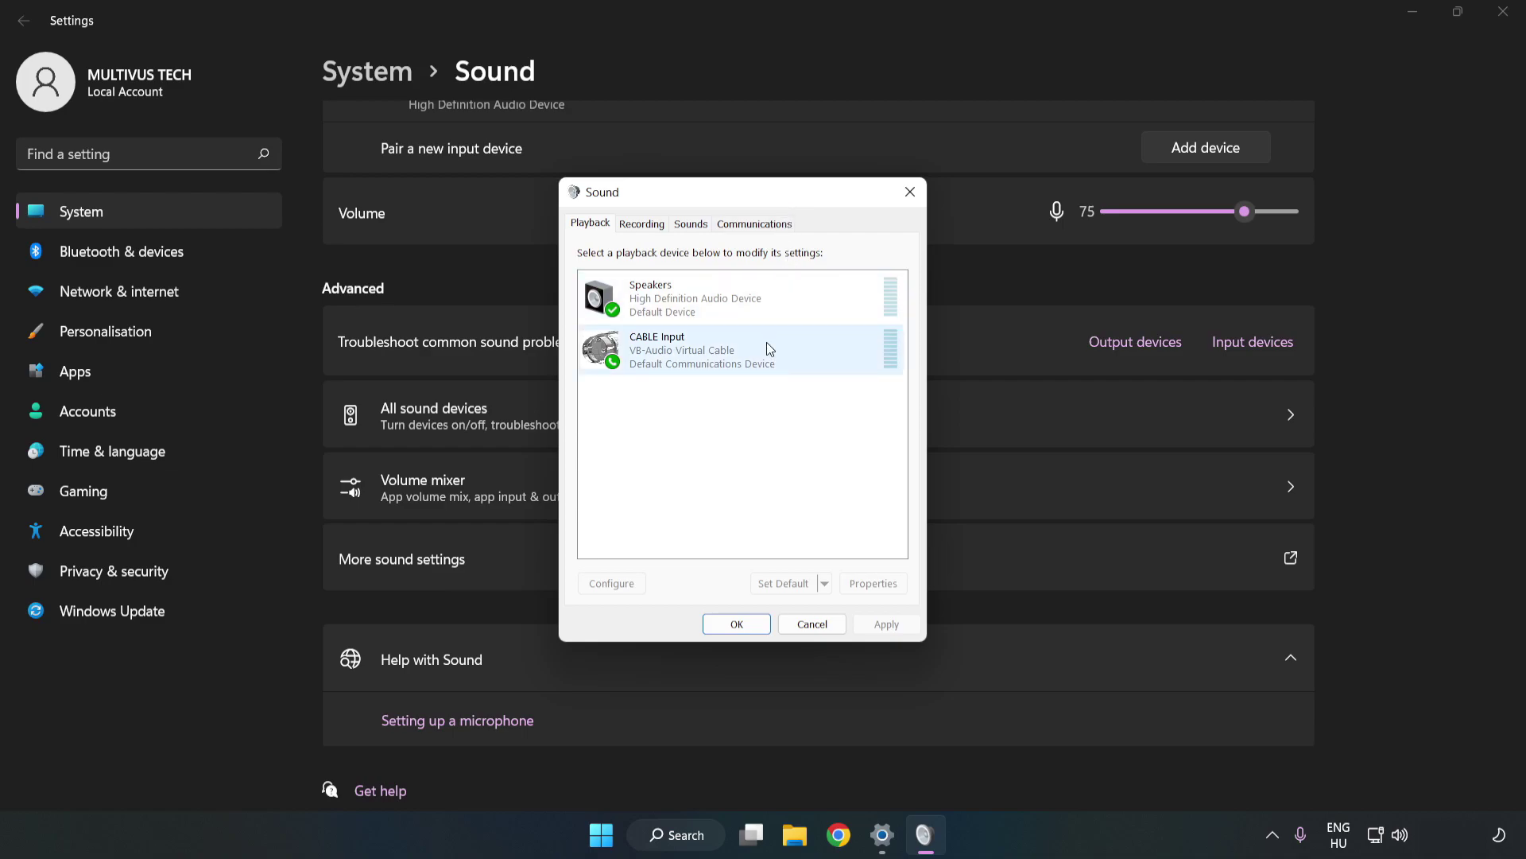
left_click(607, 351)
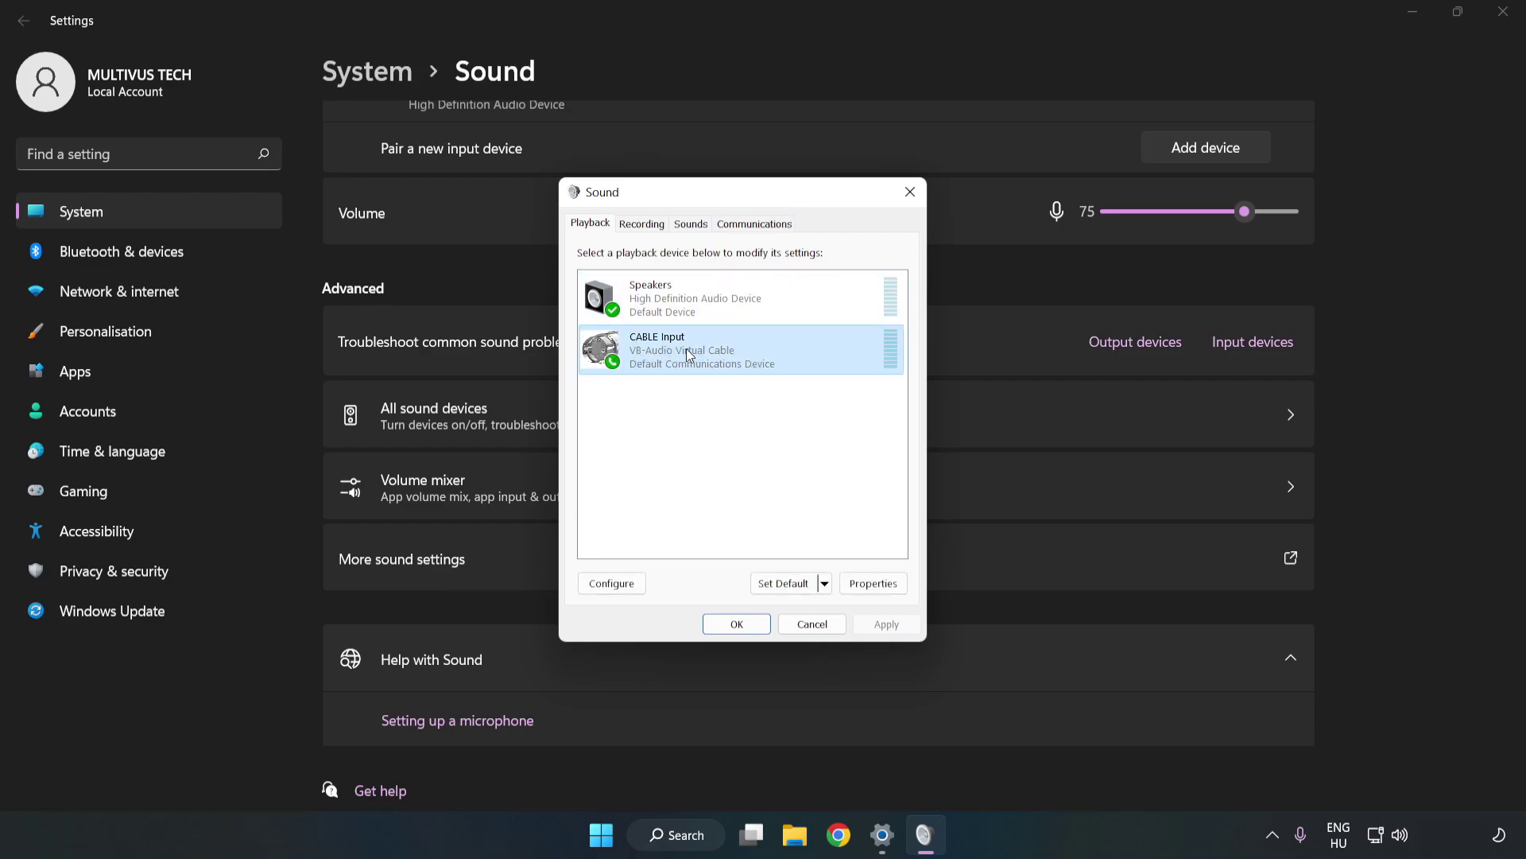
right_click(765, 353)
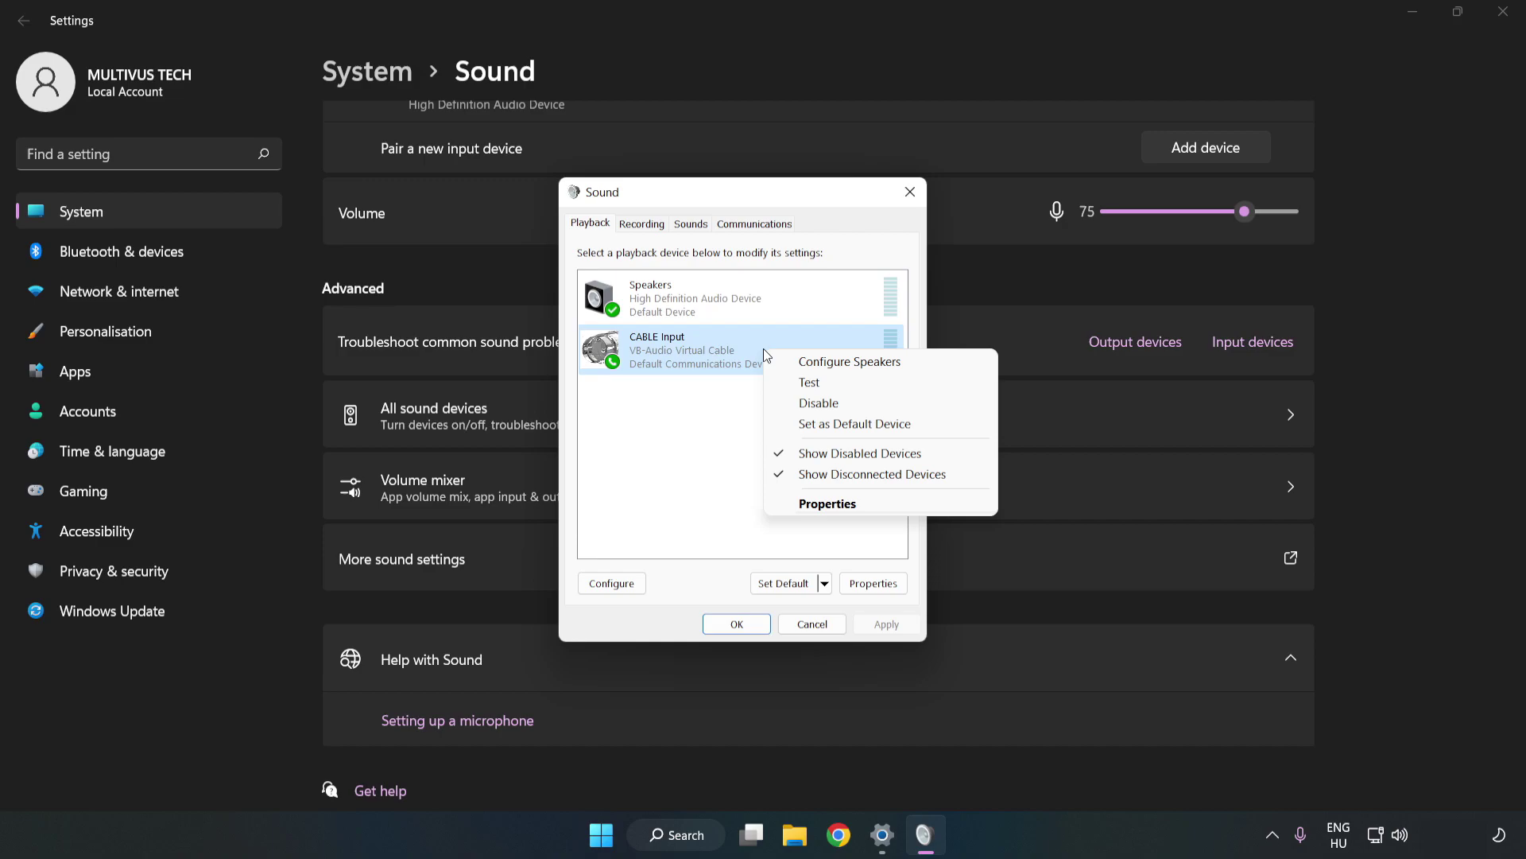
left_click(853, 403)
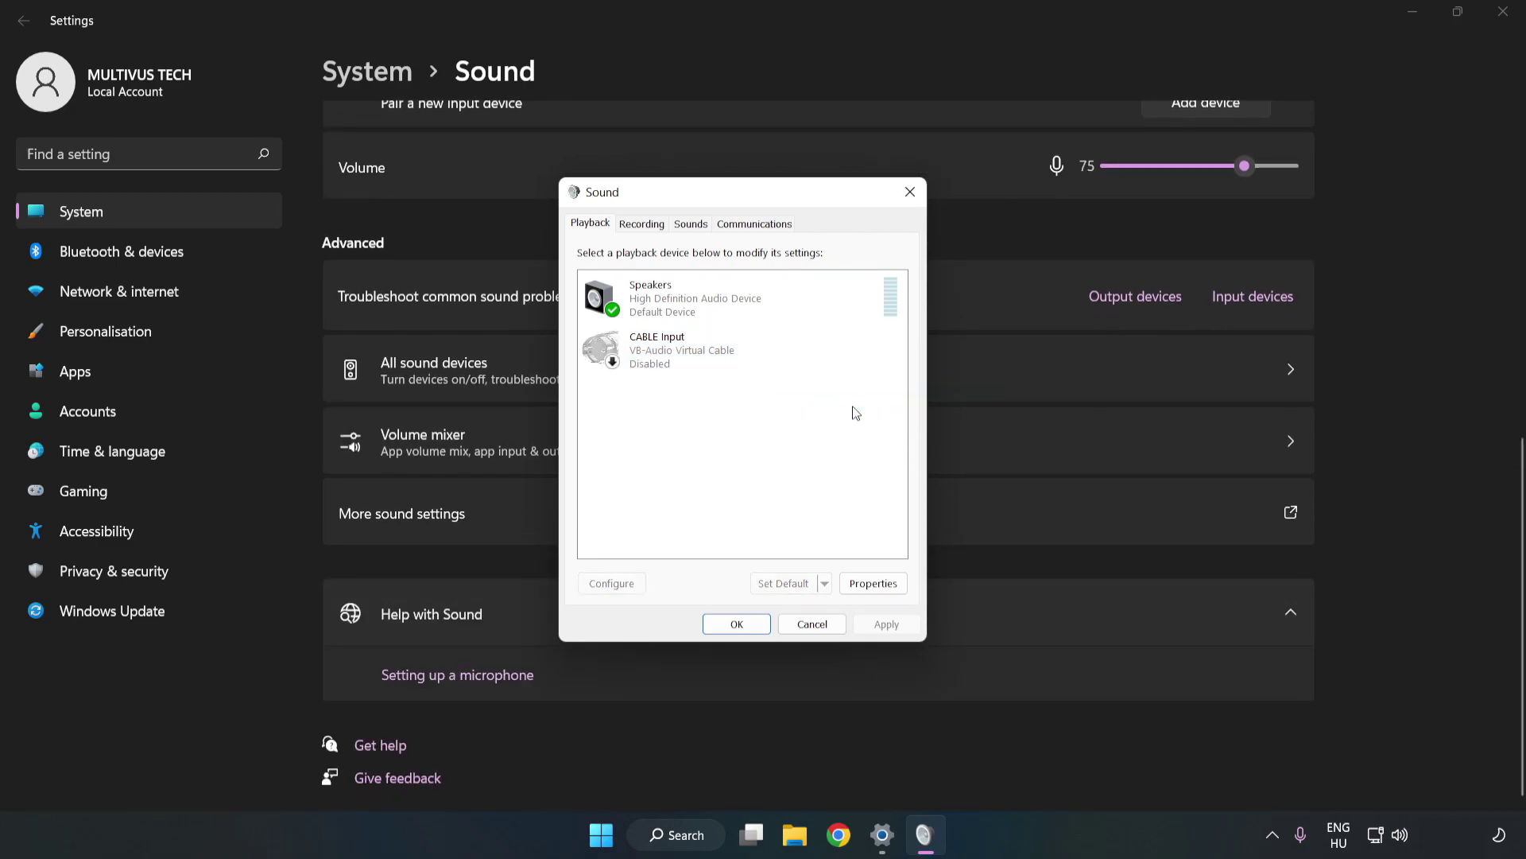
Select the Speakers playback device and bring up its options.
left_click(657, 320)
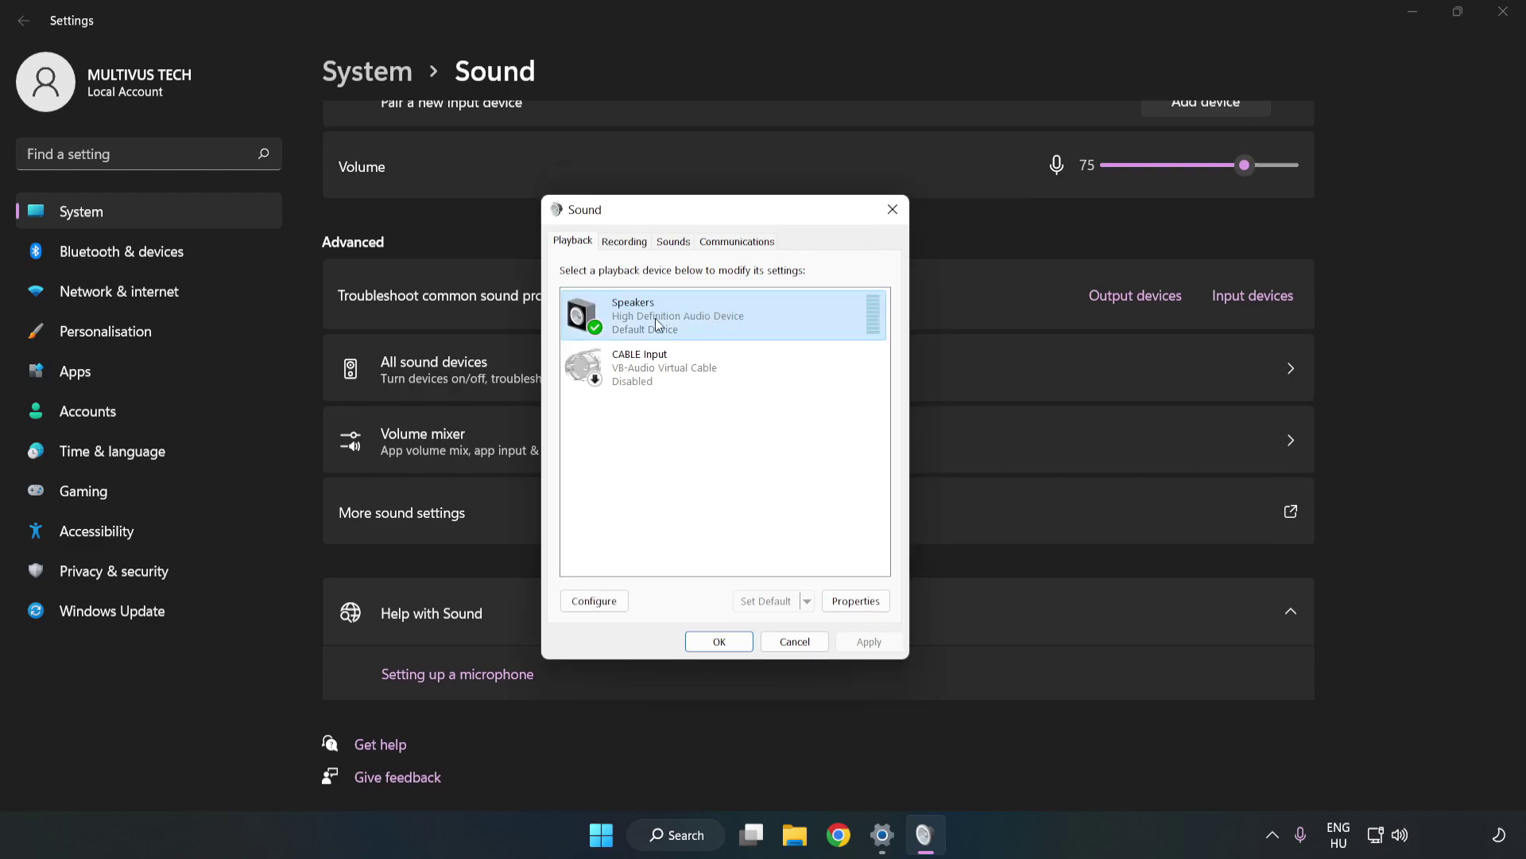
right_click(778, 314)
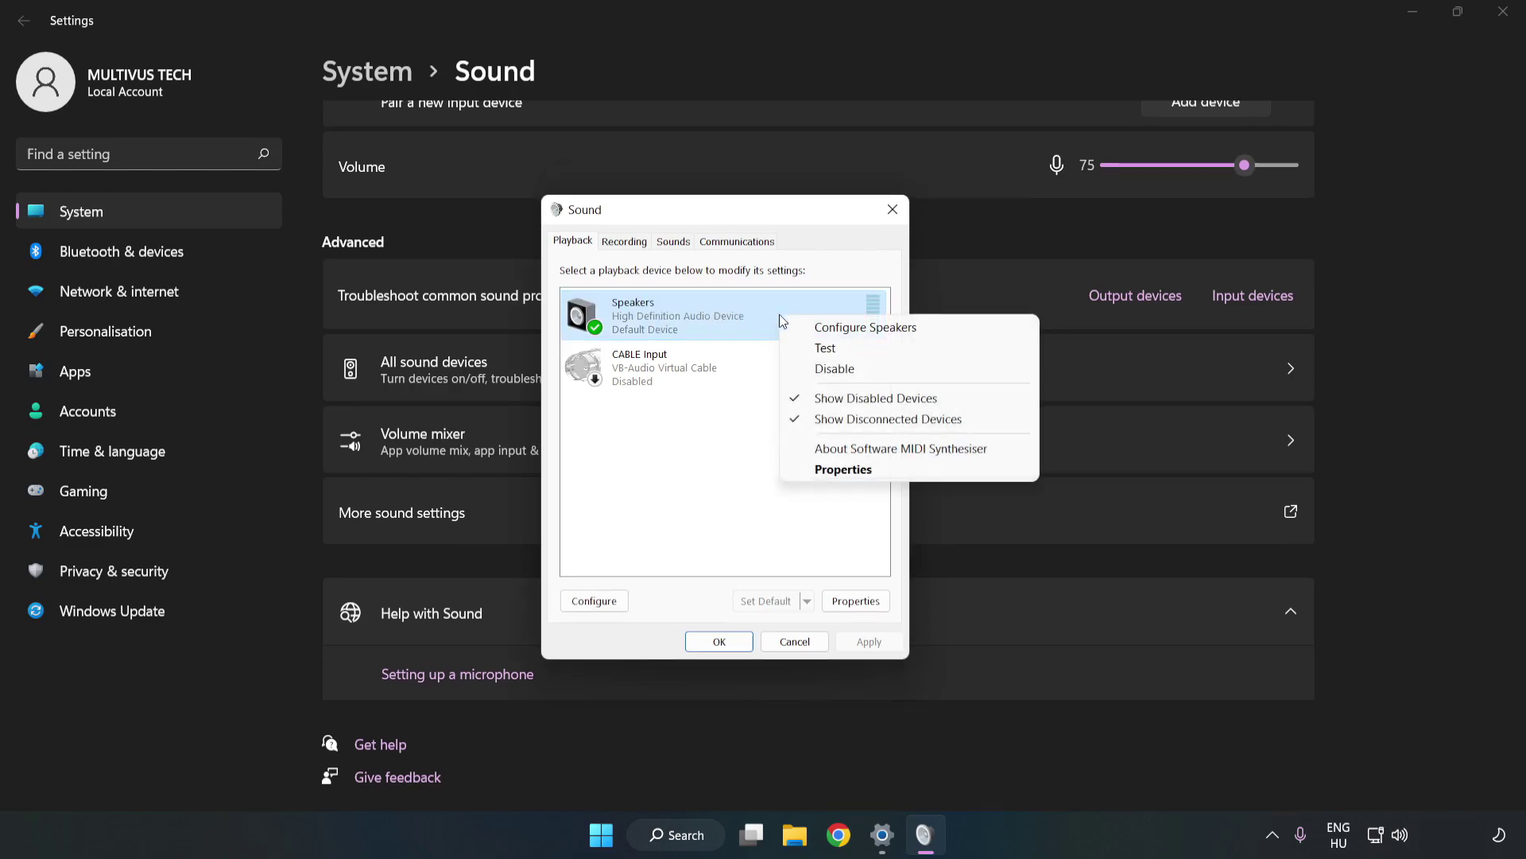
Run Speaker Setup choosing 7.1 Surround with all optional speakers enabled and full-range.
left_click(867, 331)
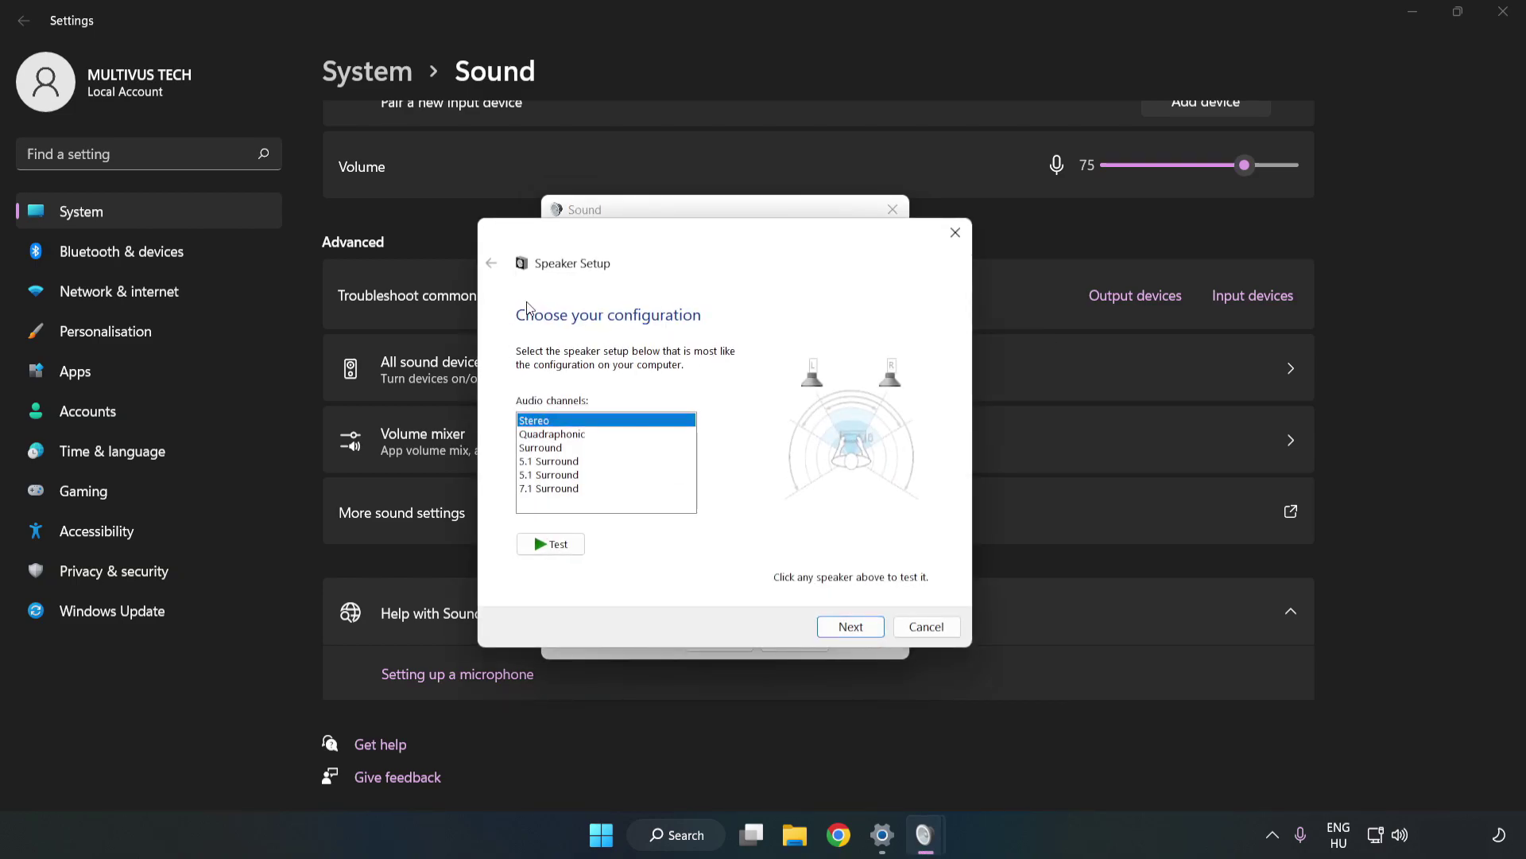
left_click(562, 436)
left_click(561, 491)
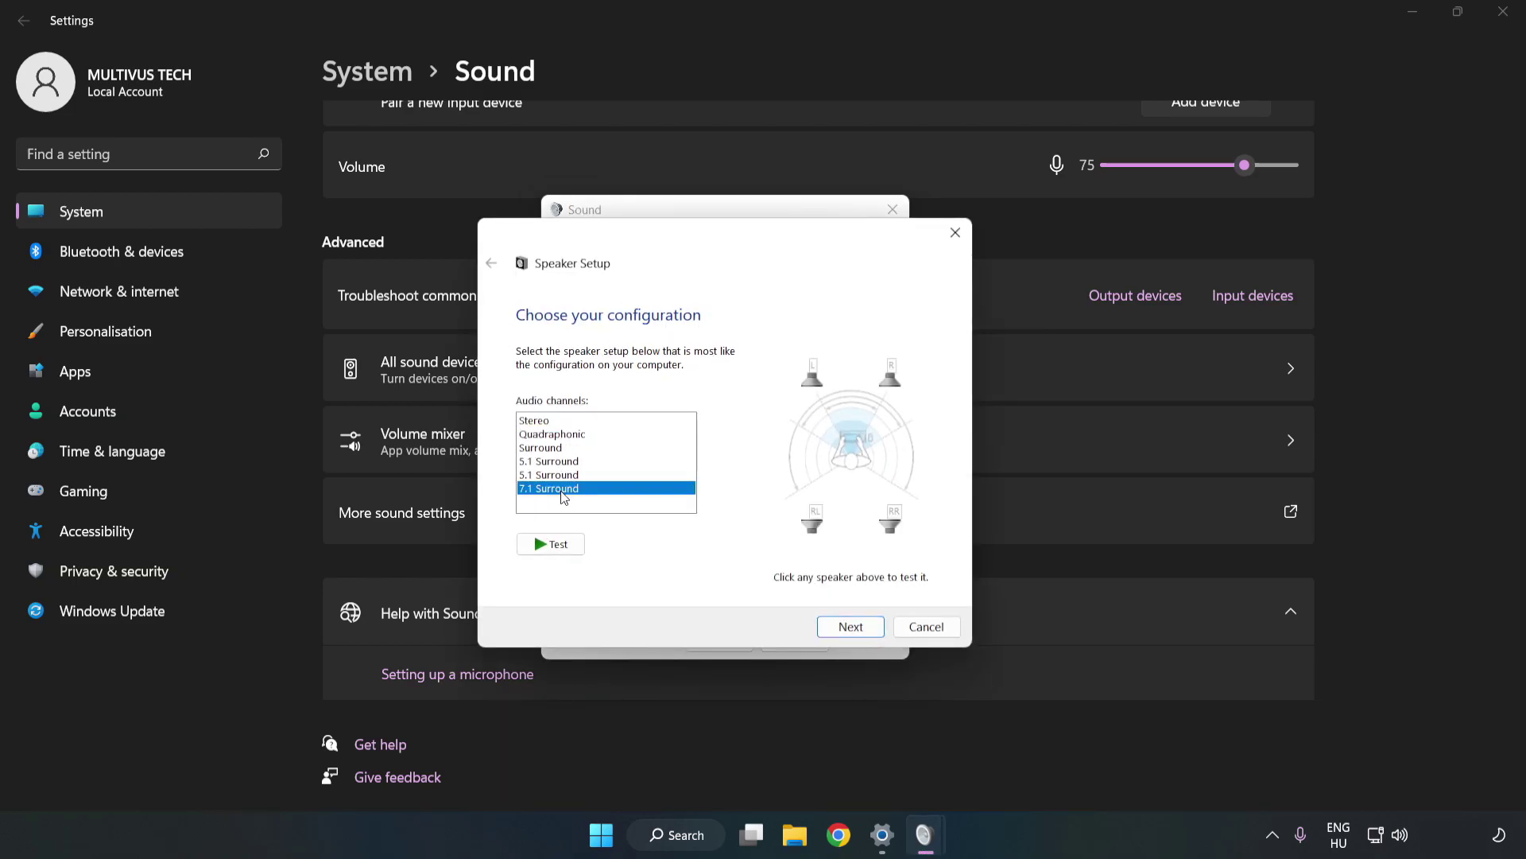
left_click(847, 629)
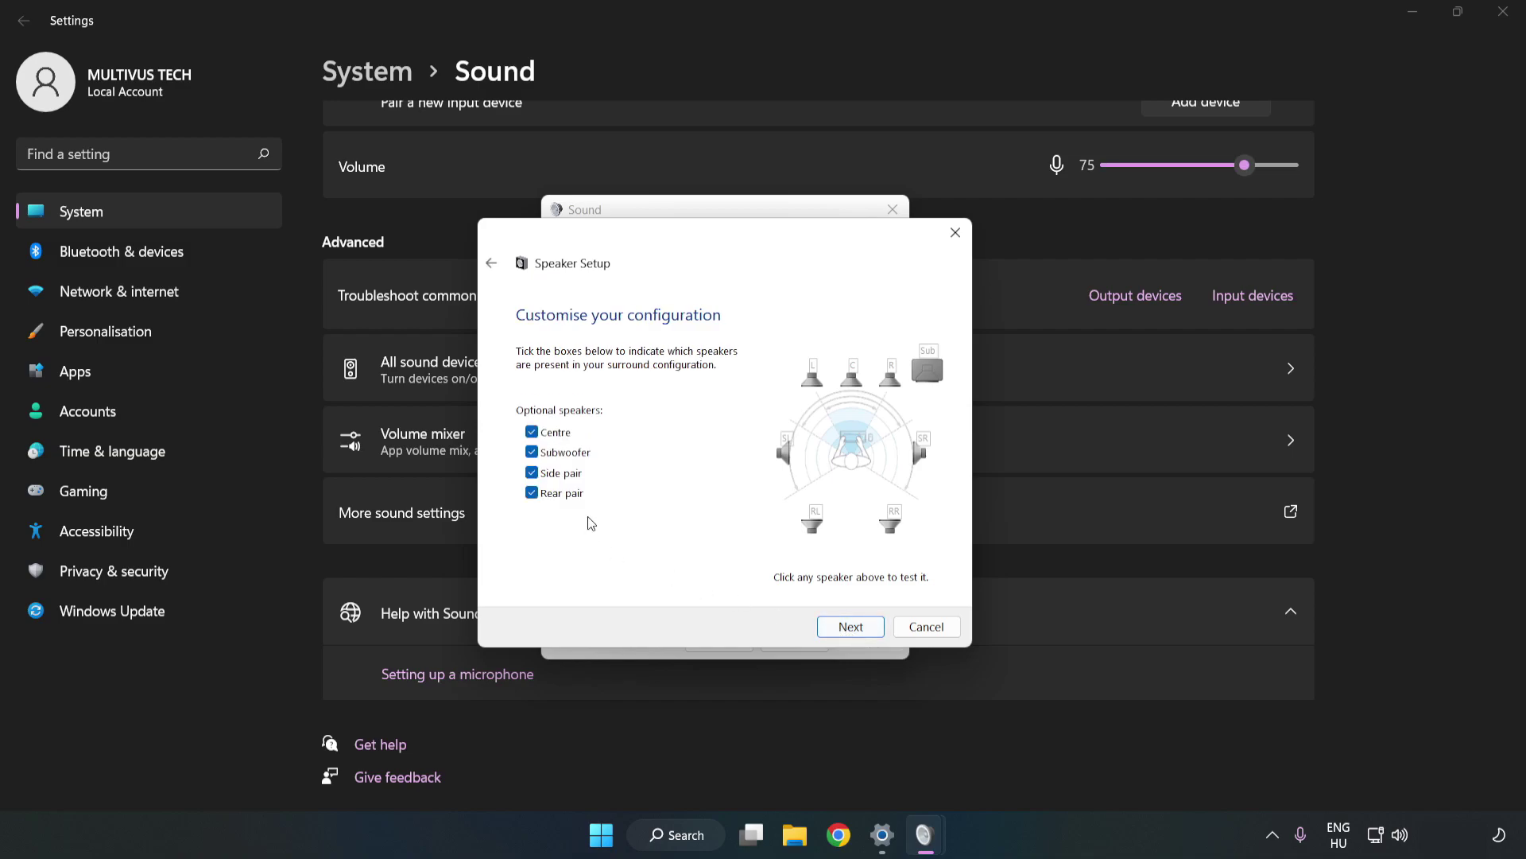
left_click(845, 626)
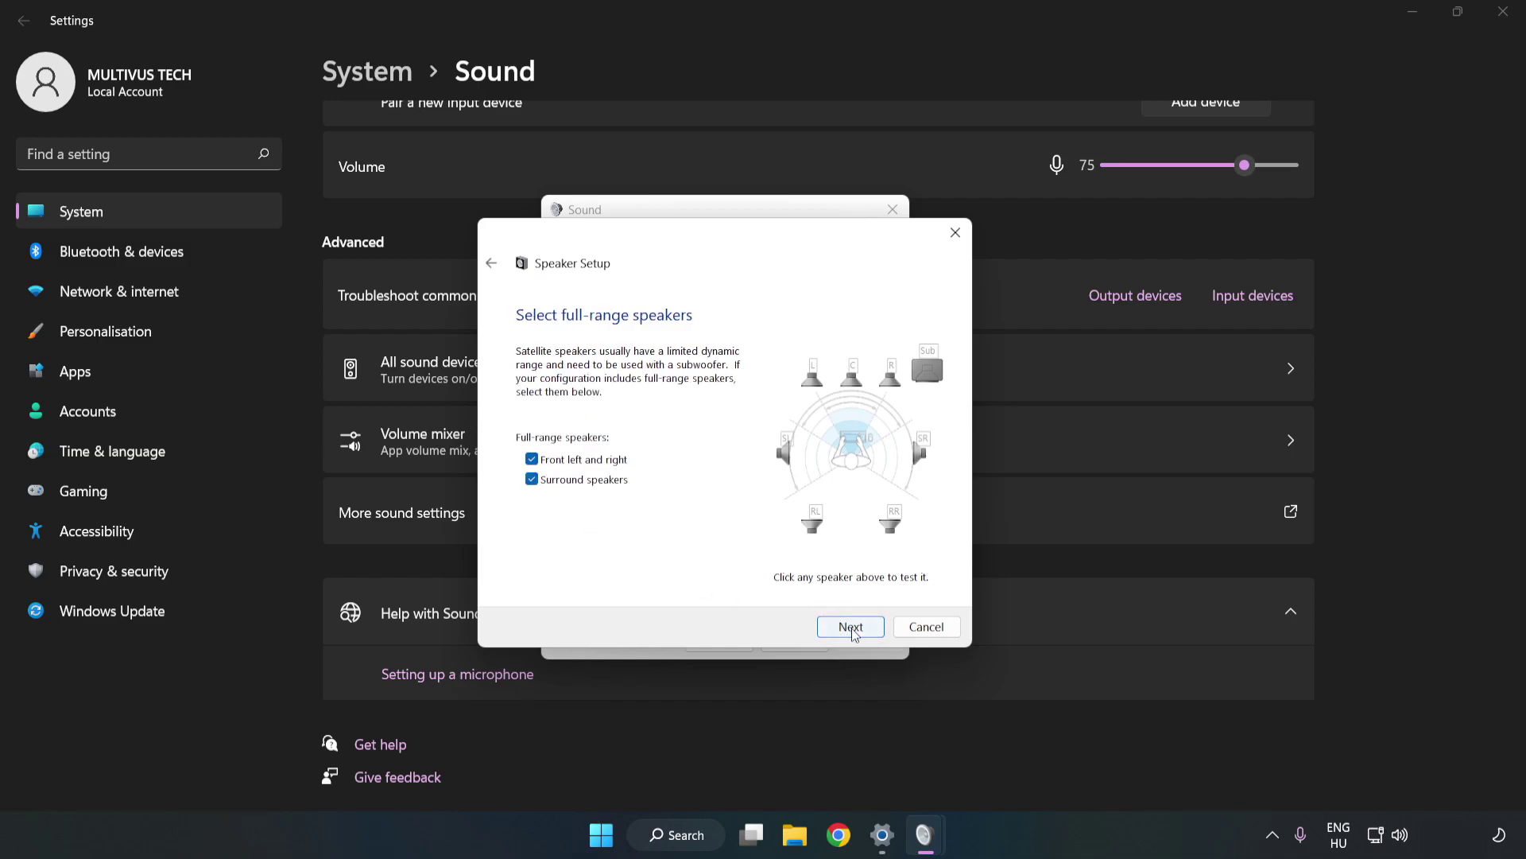
left_click(853, 630)
left_click(851, 627)
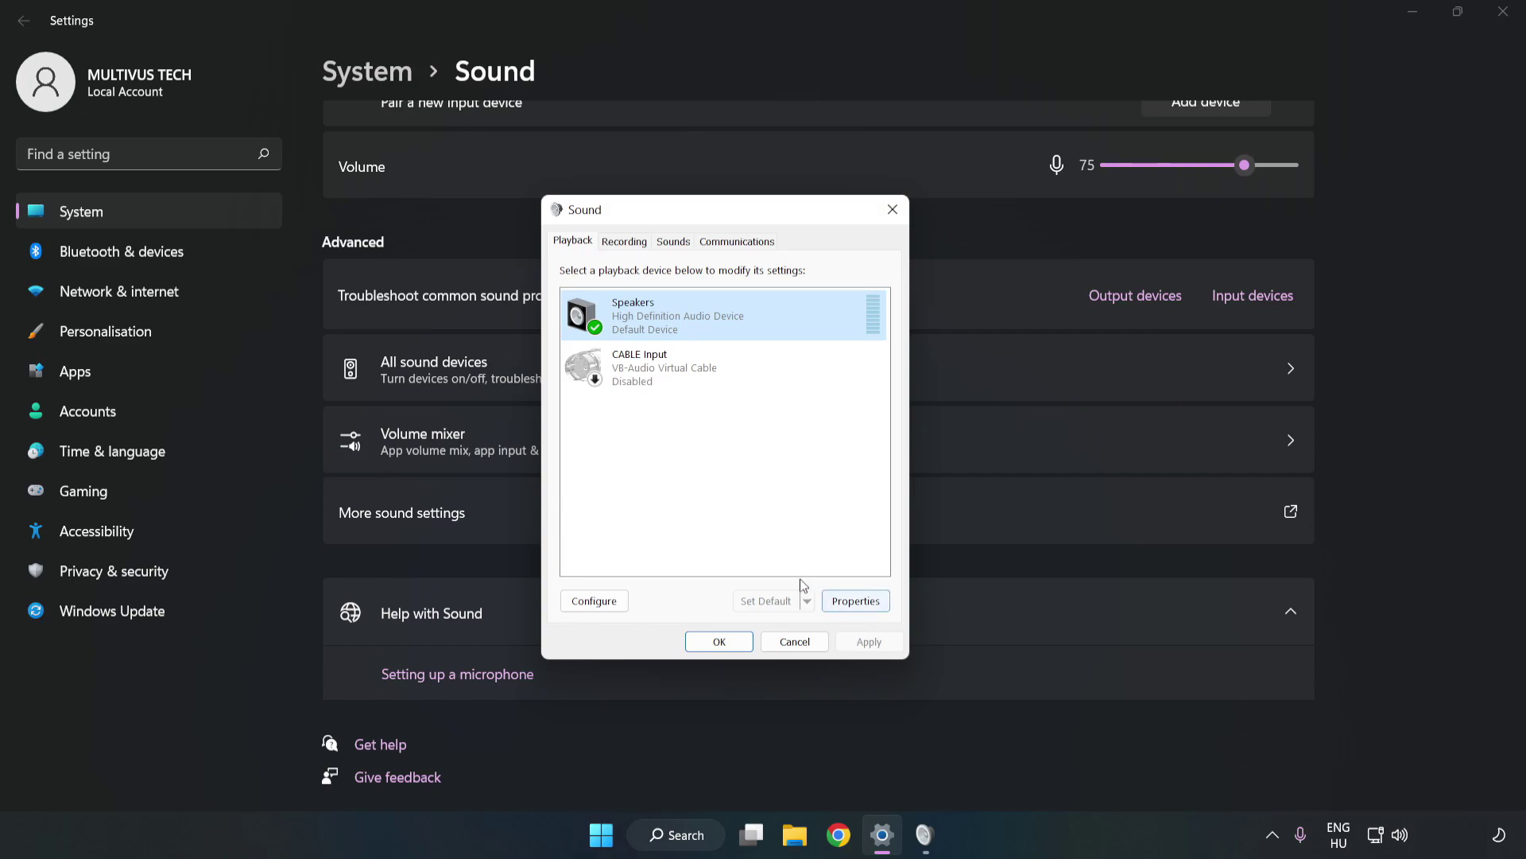
In Speakers Properties, turn off all audio enhancements.
left_click(867, 602)
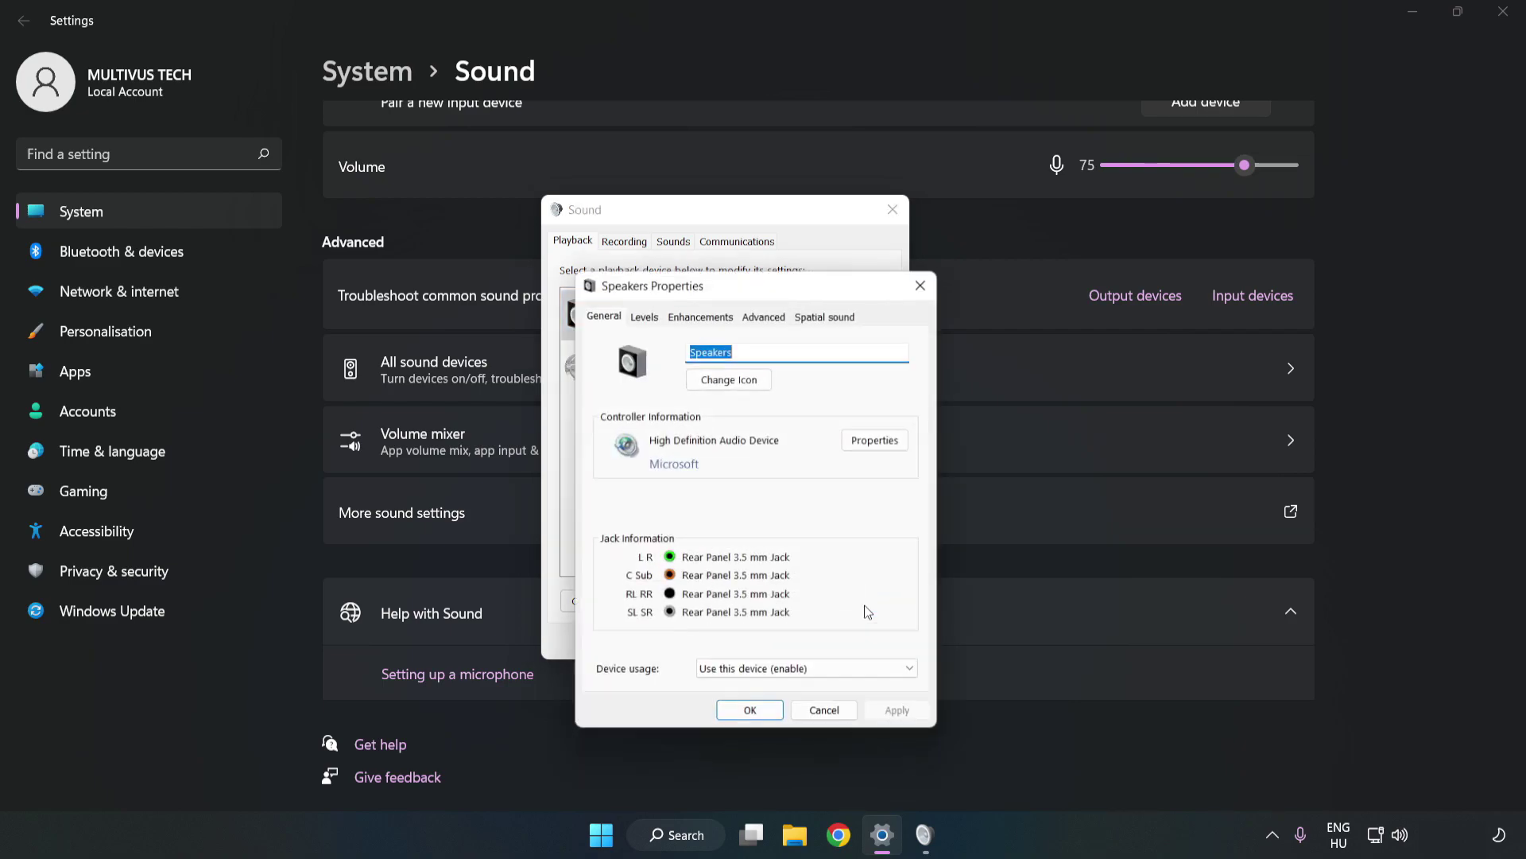
left_click_drag(757, 294, 722, 222)
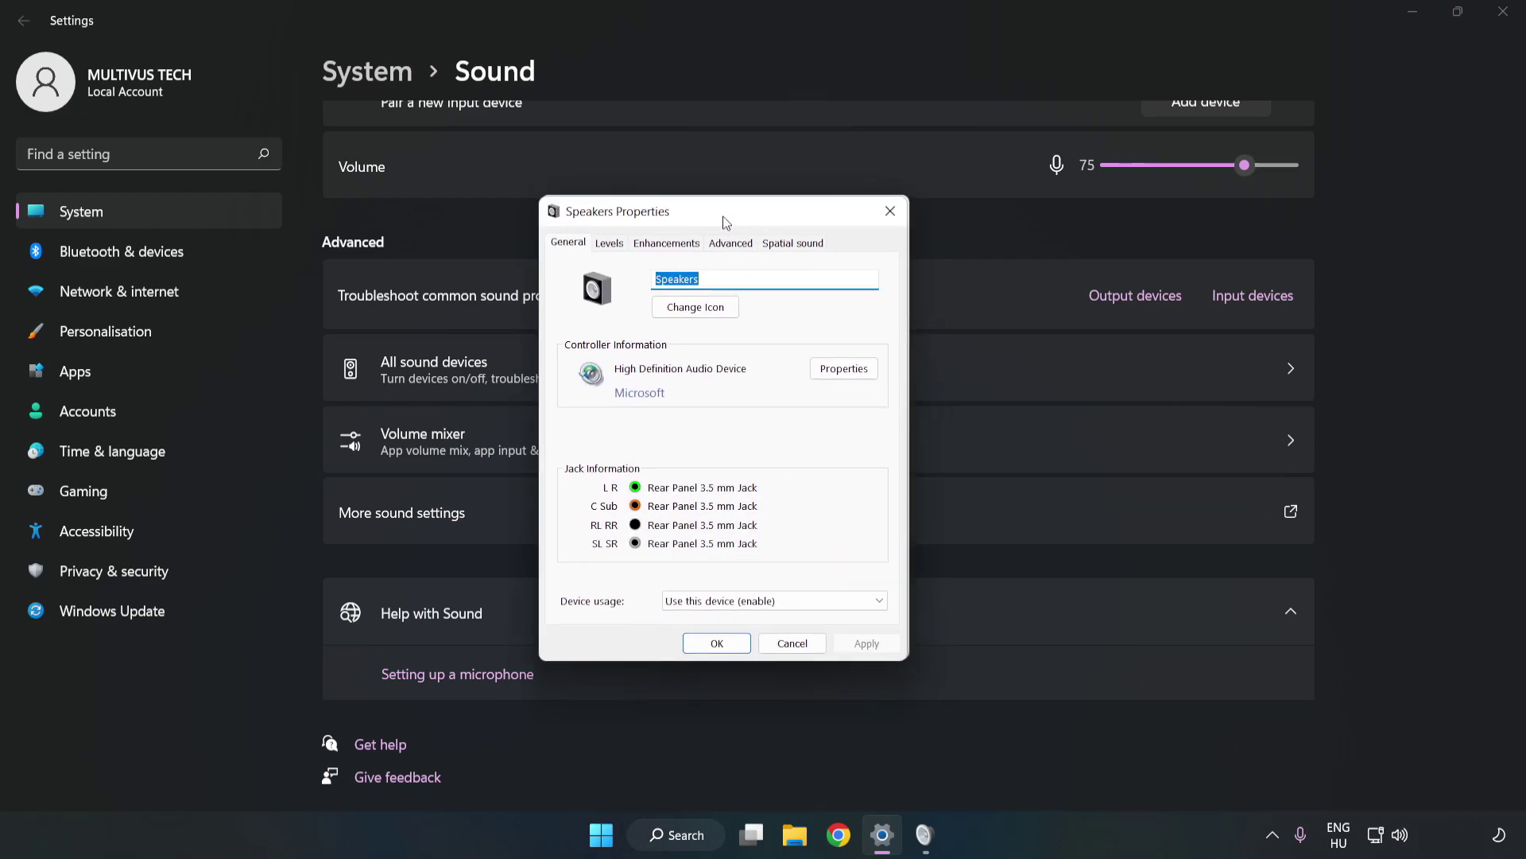
left_click(666, 243)
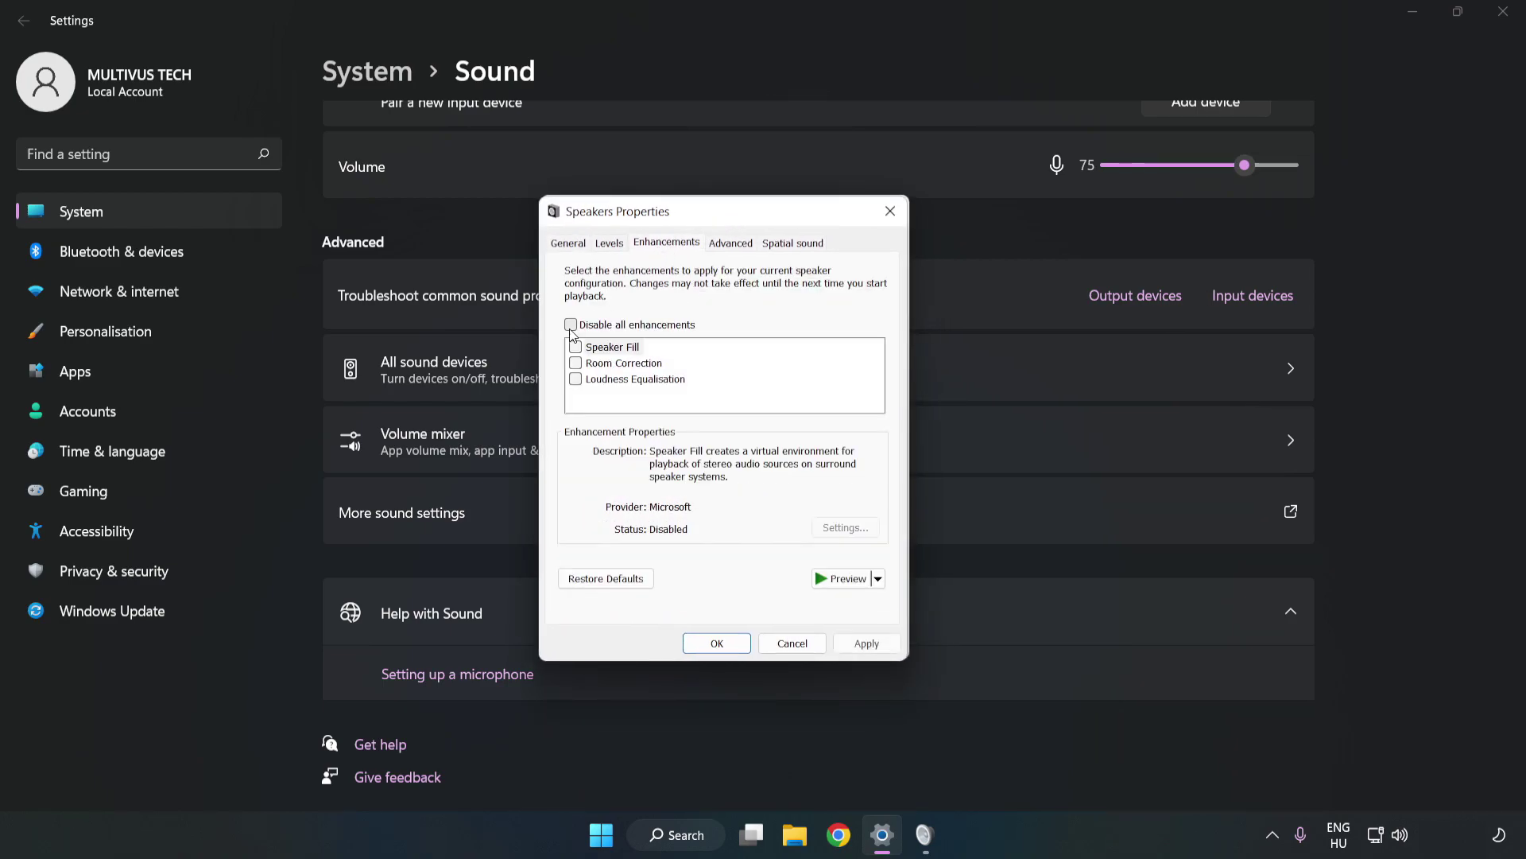
left_click(572, 324)
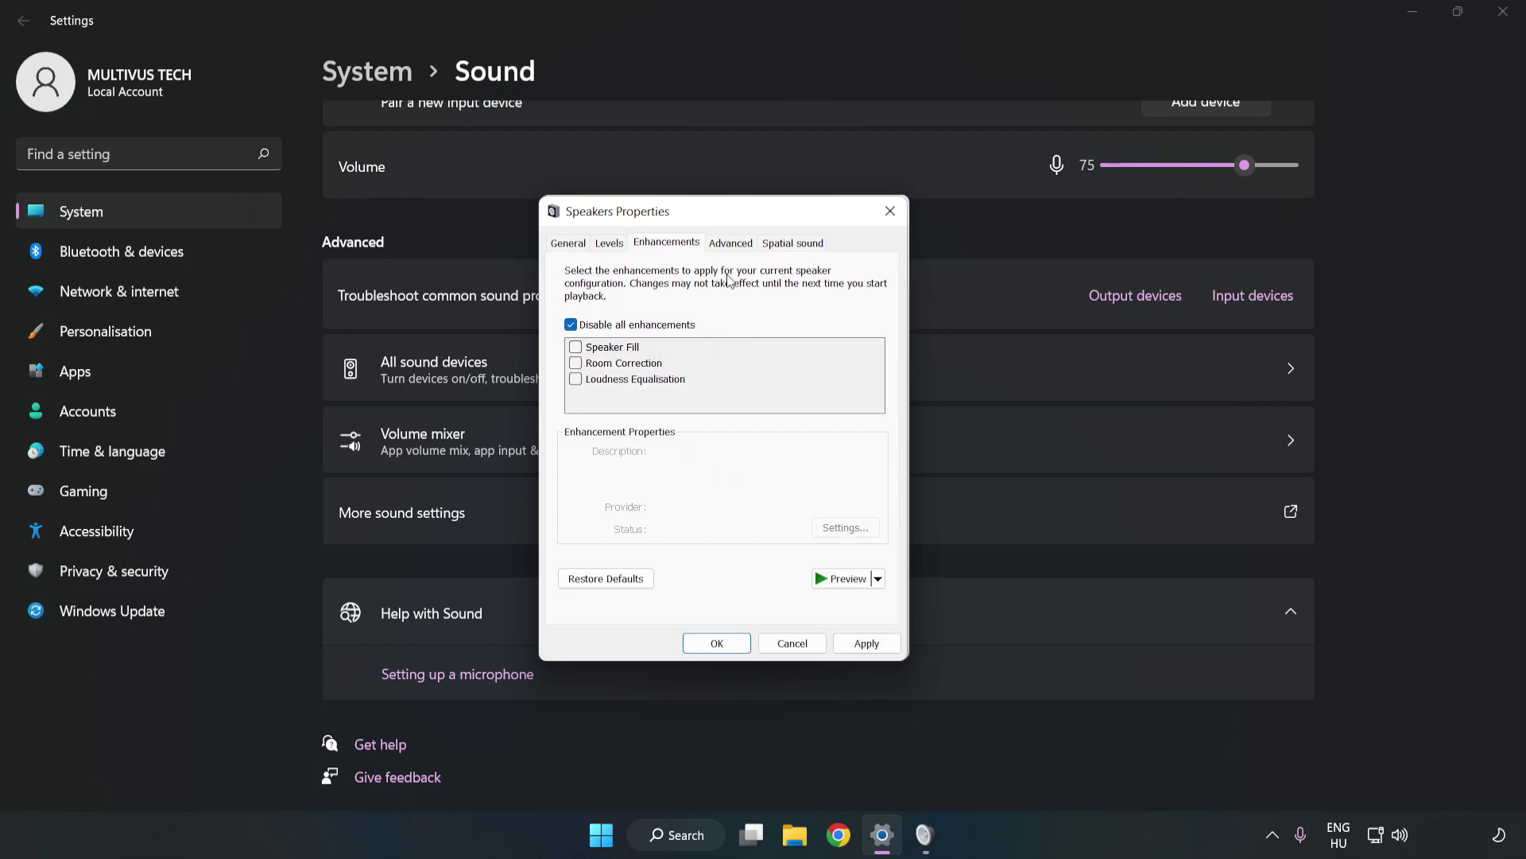
Keep the default format at 16 bit, 48000 Hz (DVD Quality), apply, and close the sound dialogs.
left_click(731, 243)
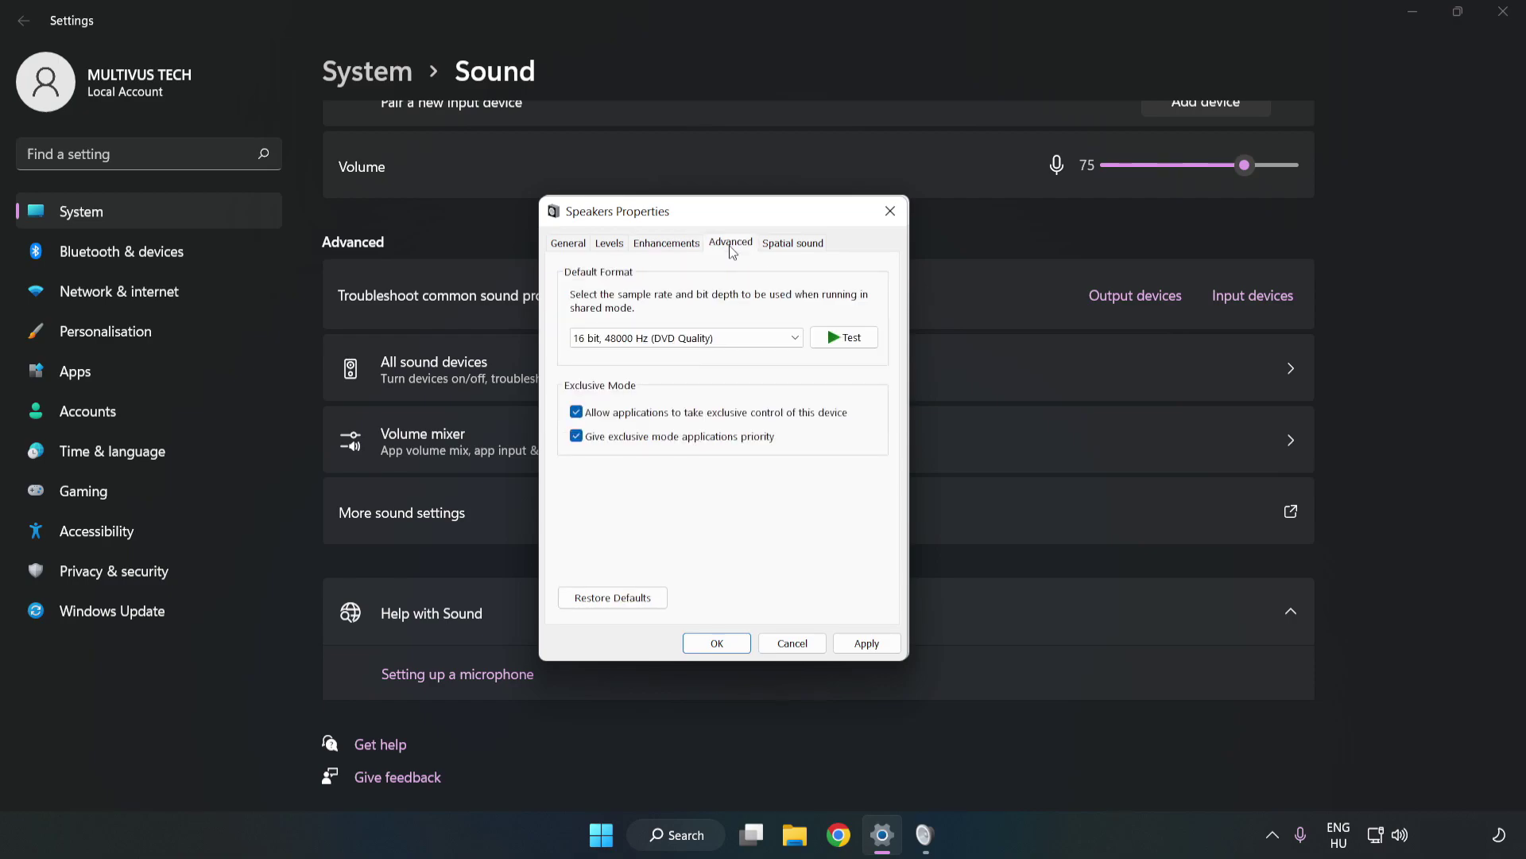
left_click(732, 339)
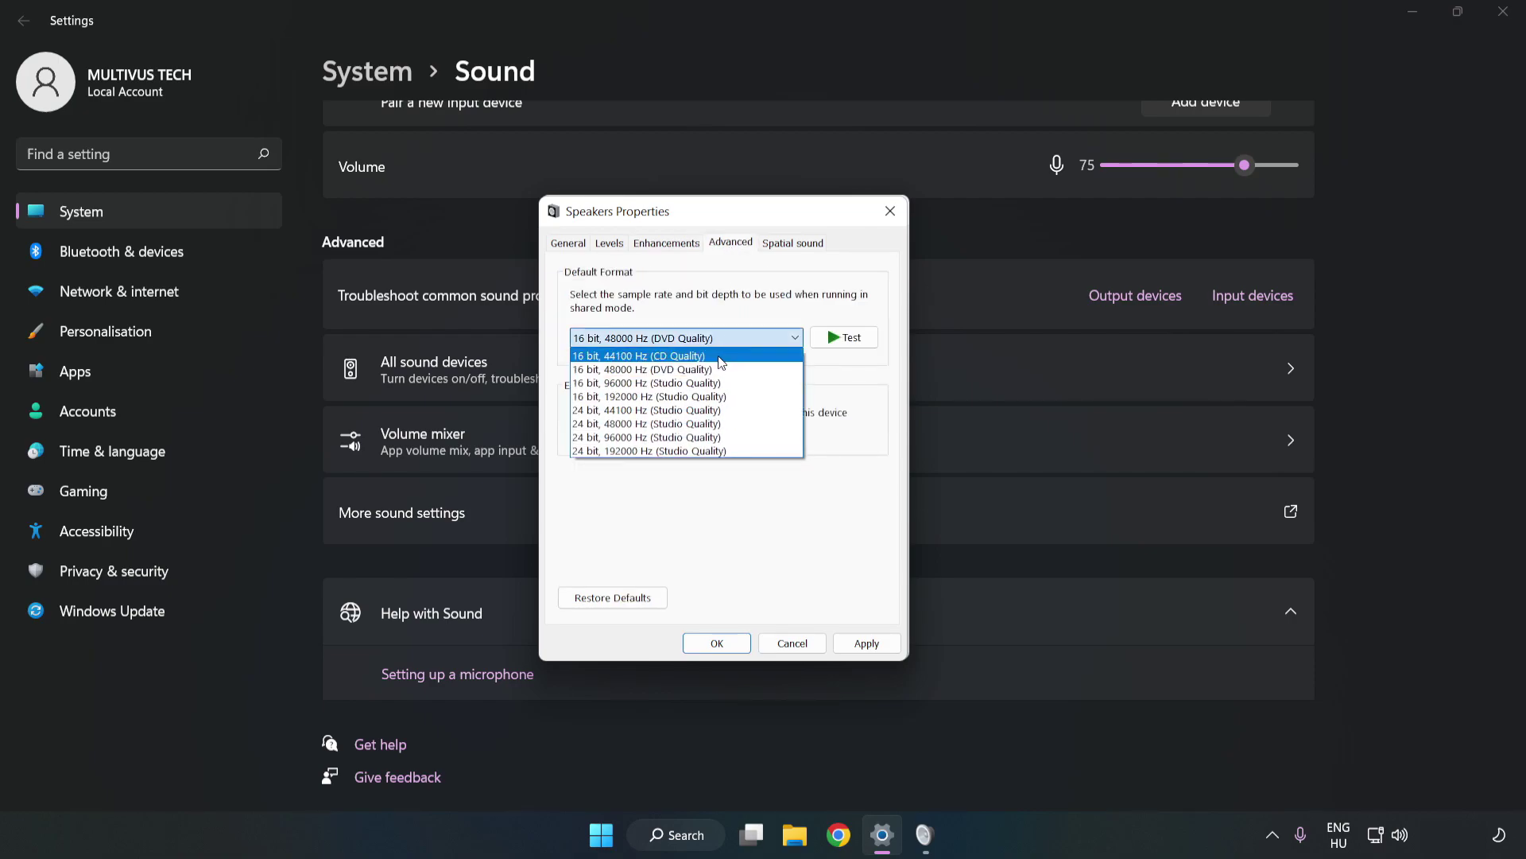
left_click(710, 367)
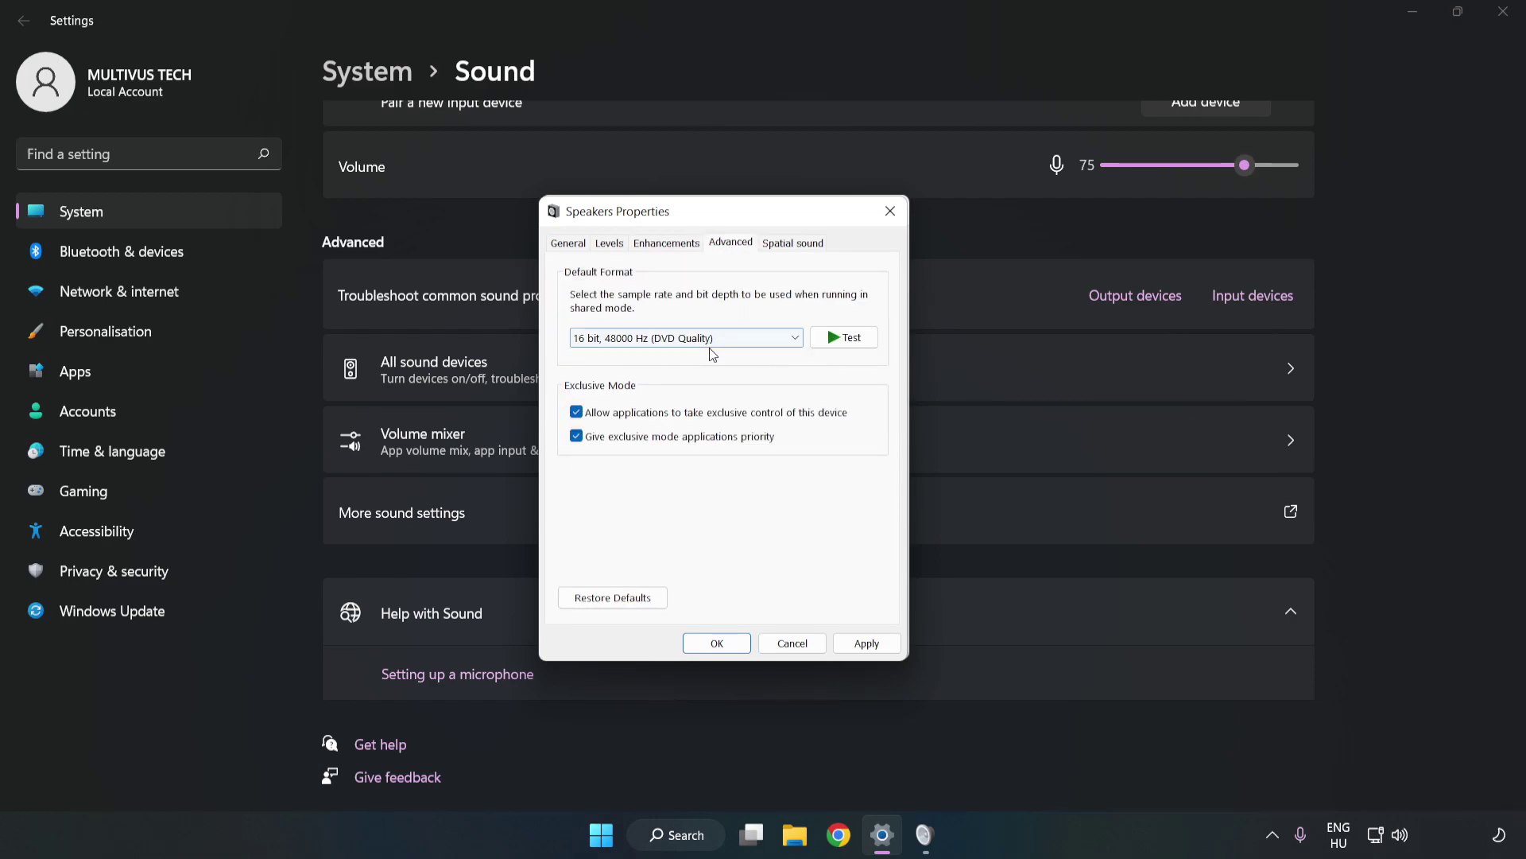
left_click(868, 645)
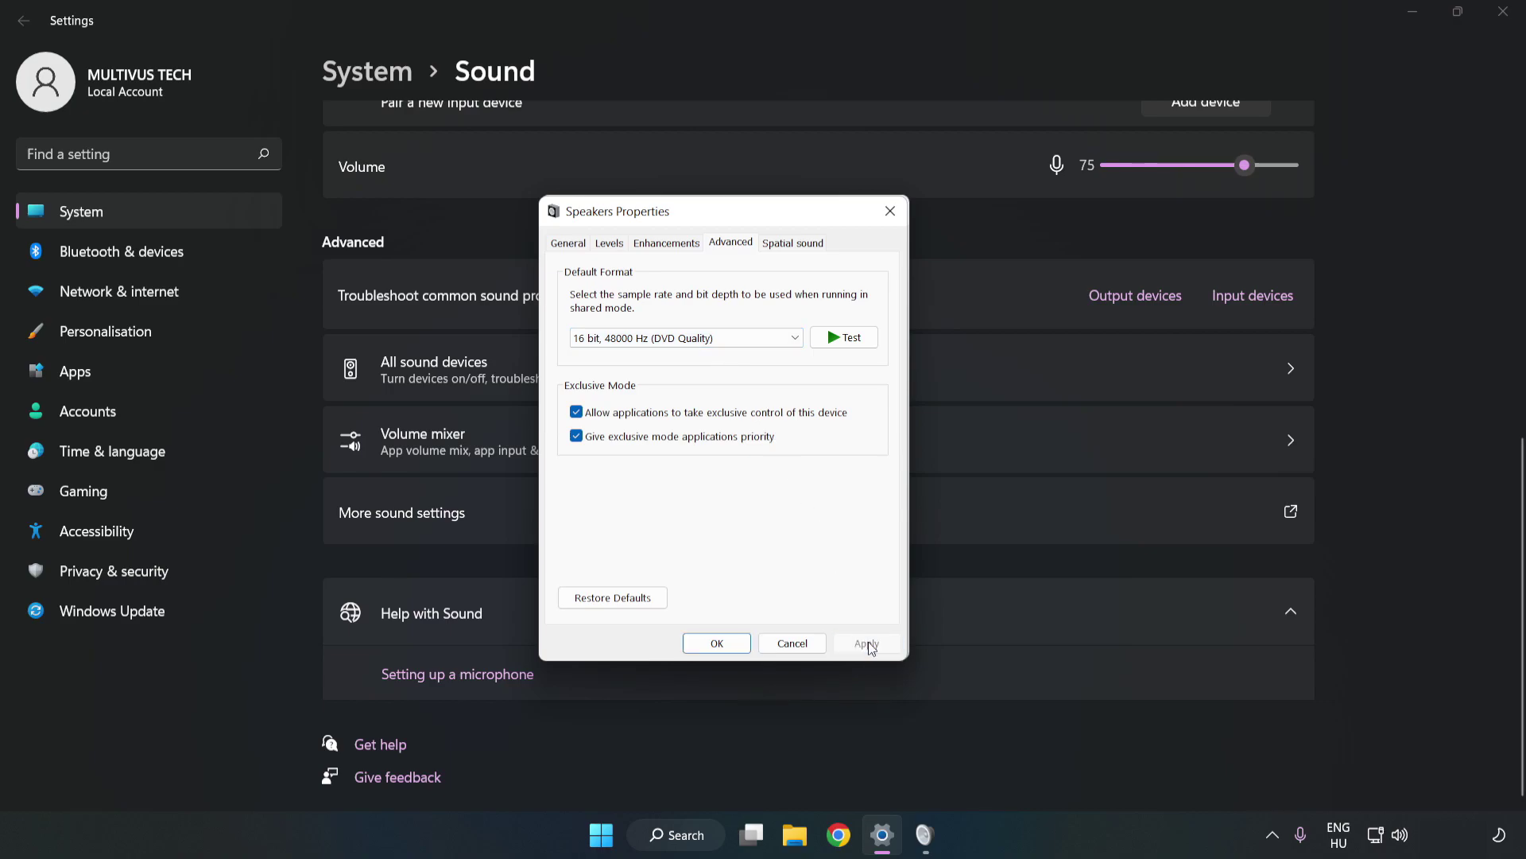
left_click(716, 645)
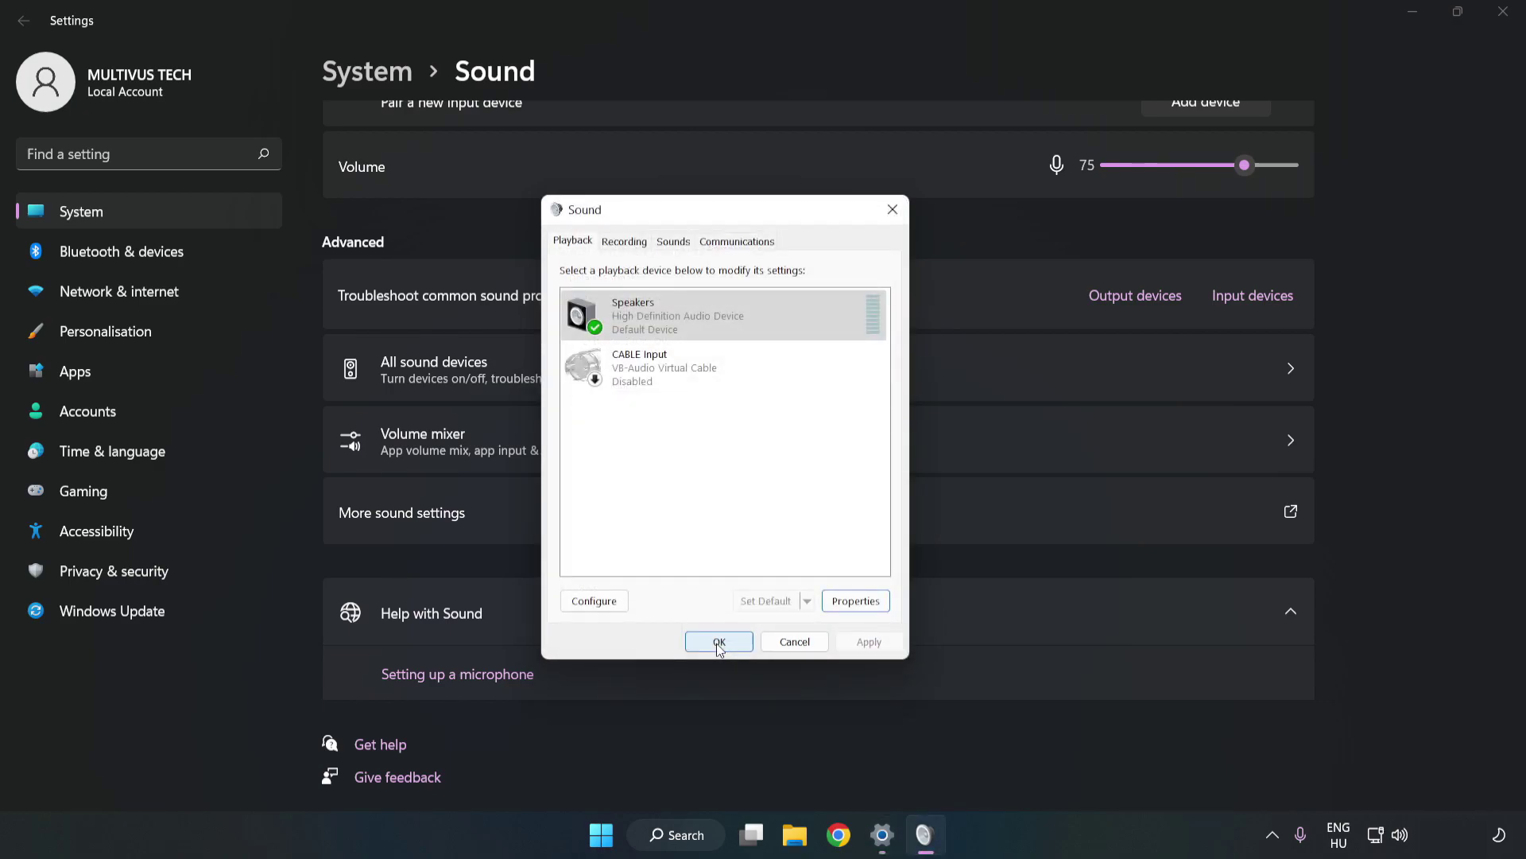
left_click(717, 641)
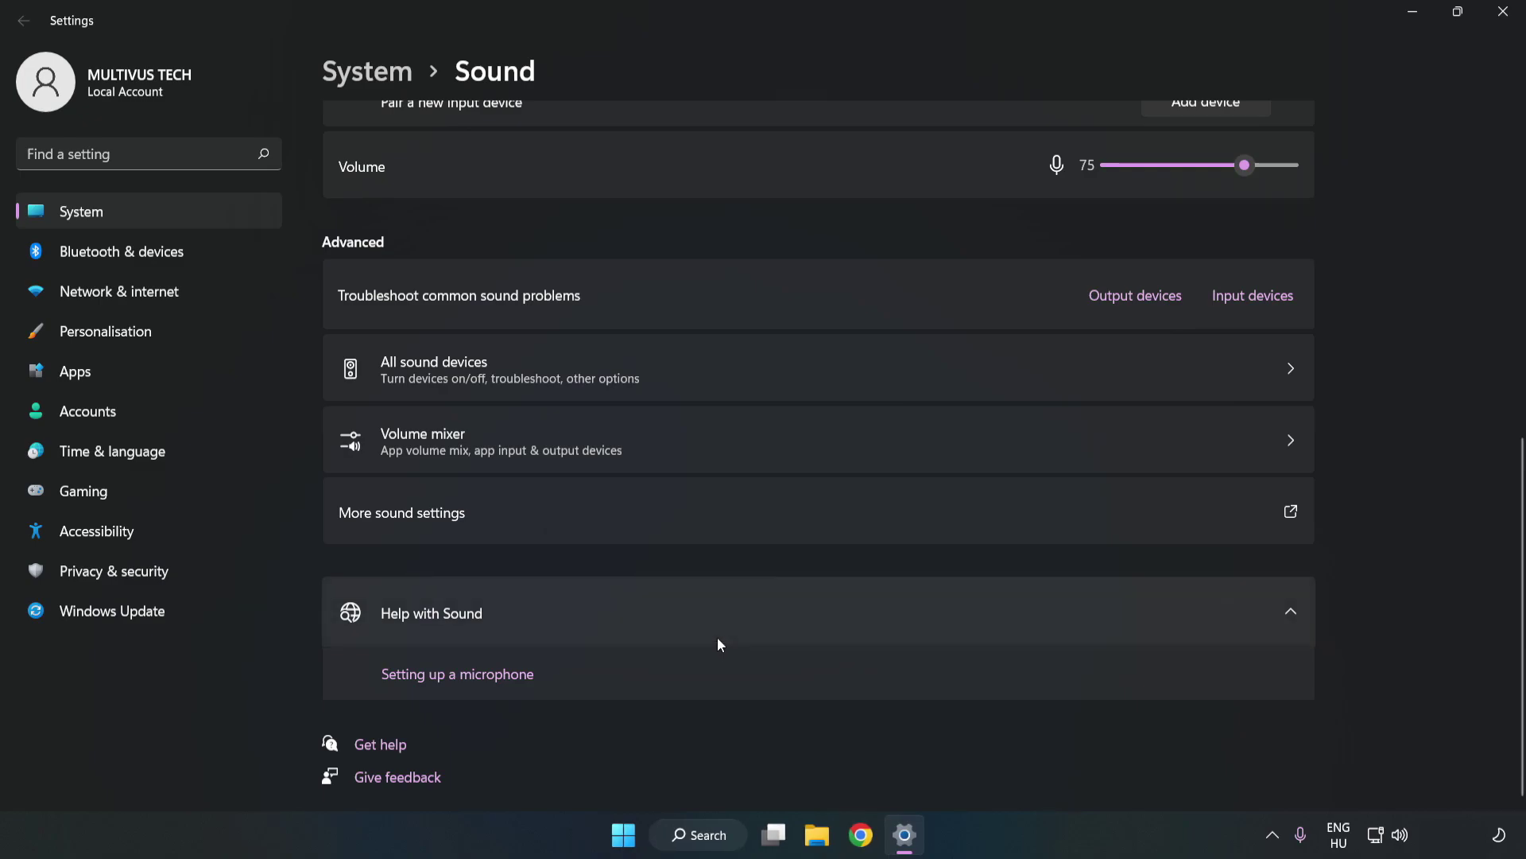
Close Settings and restart the computer from the Start menu power options.
left_click(1501, 12)
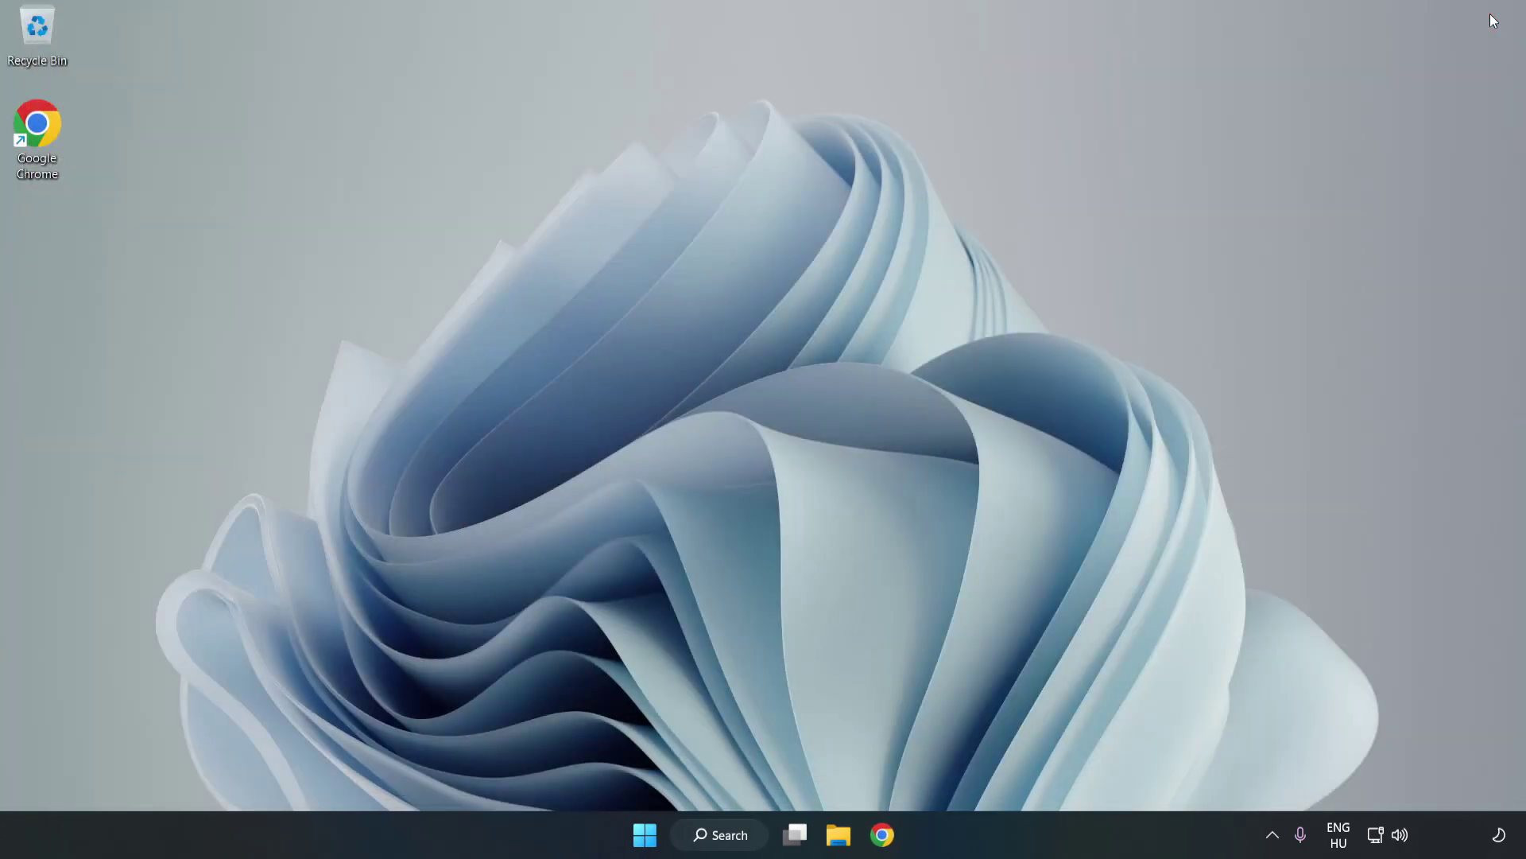
left_click(644, 833)
left_click(1010, 767)
Search for 'device manager' and launch Device Manager from the best match.
left_click(746, 838)
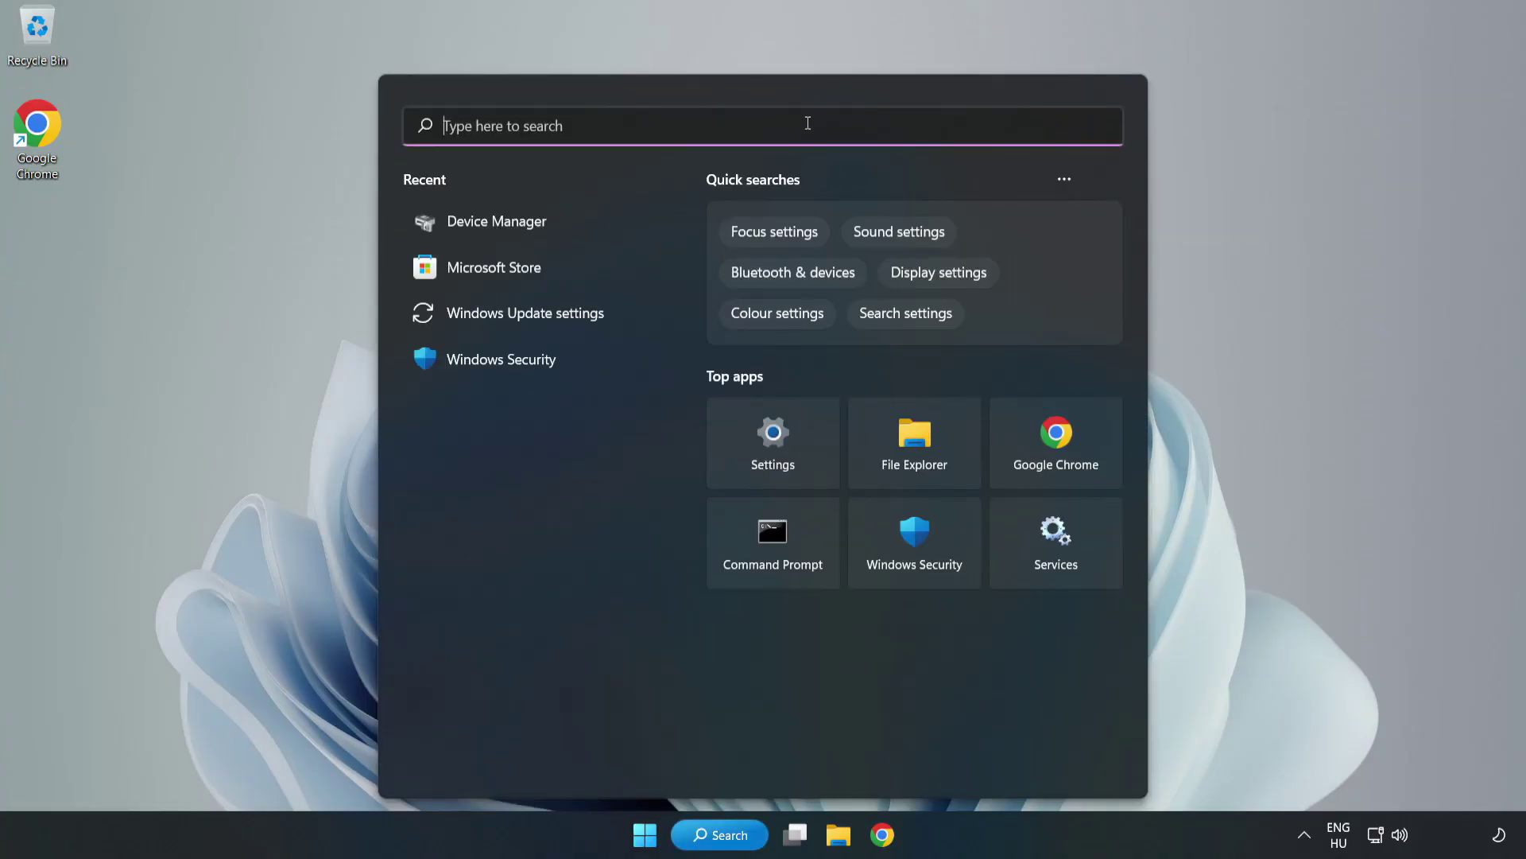
type("device mag")
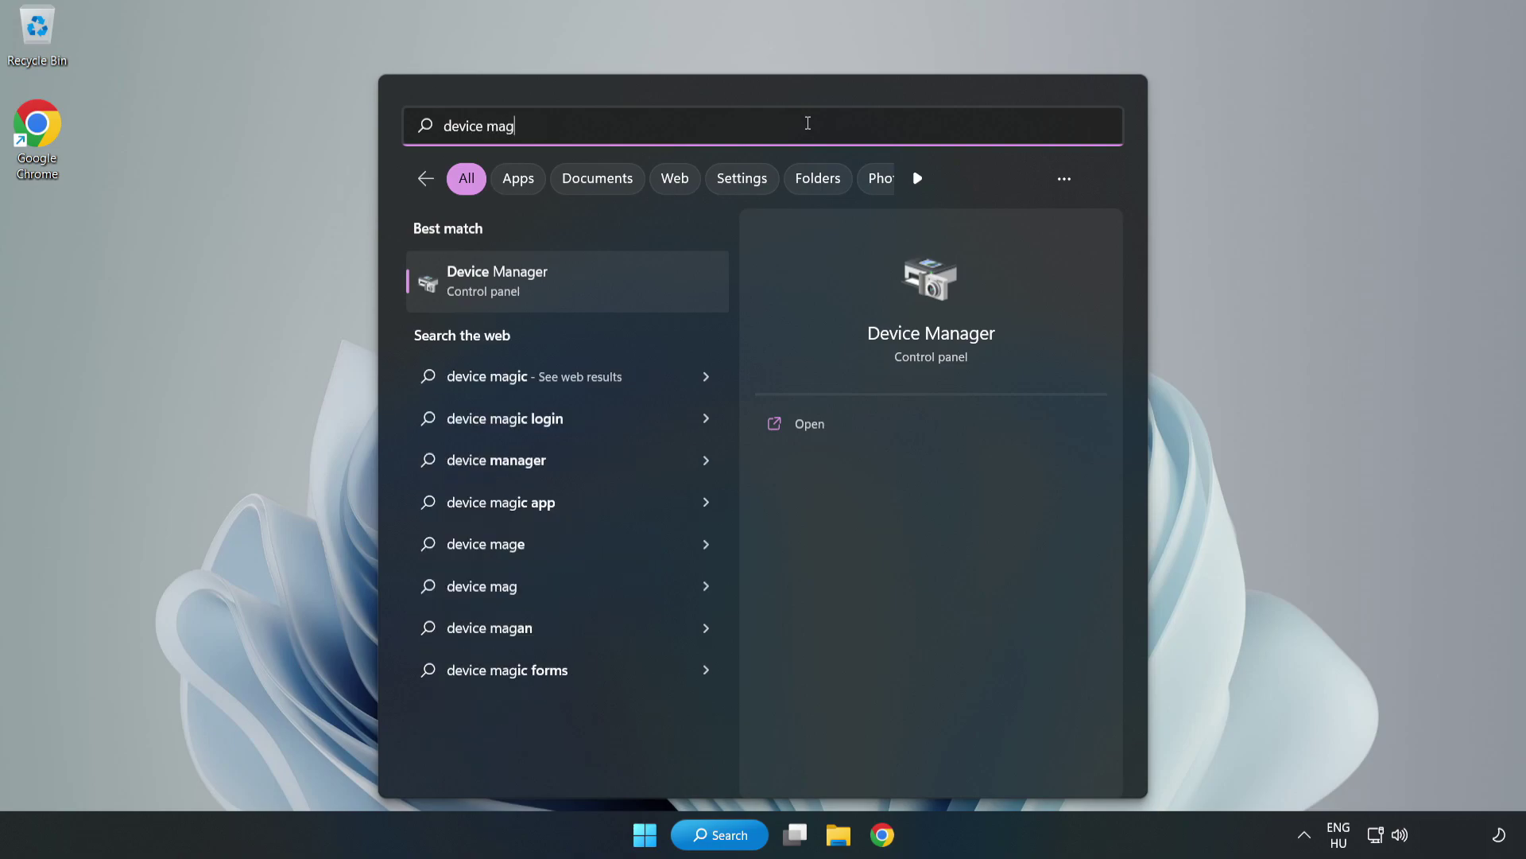
key("BackSpace")
type("nager")
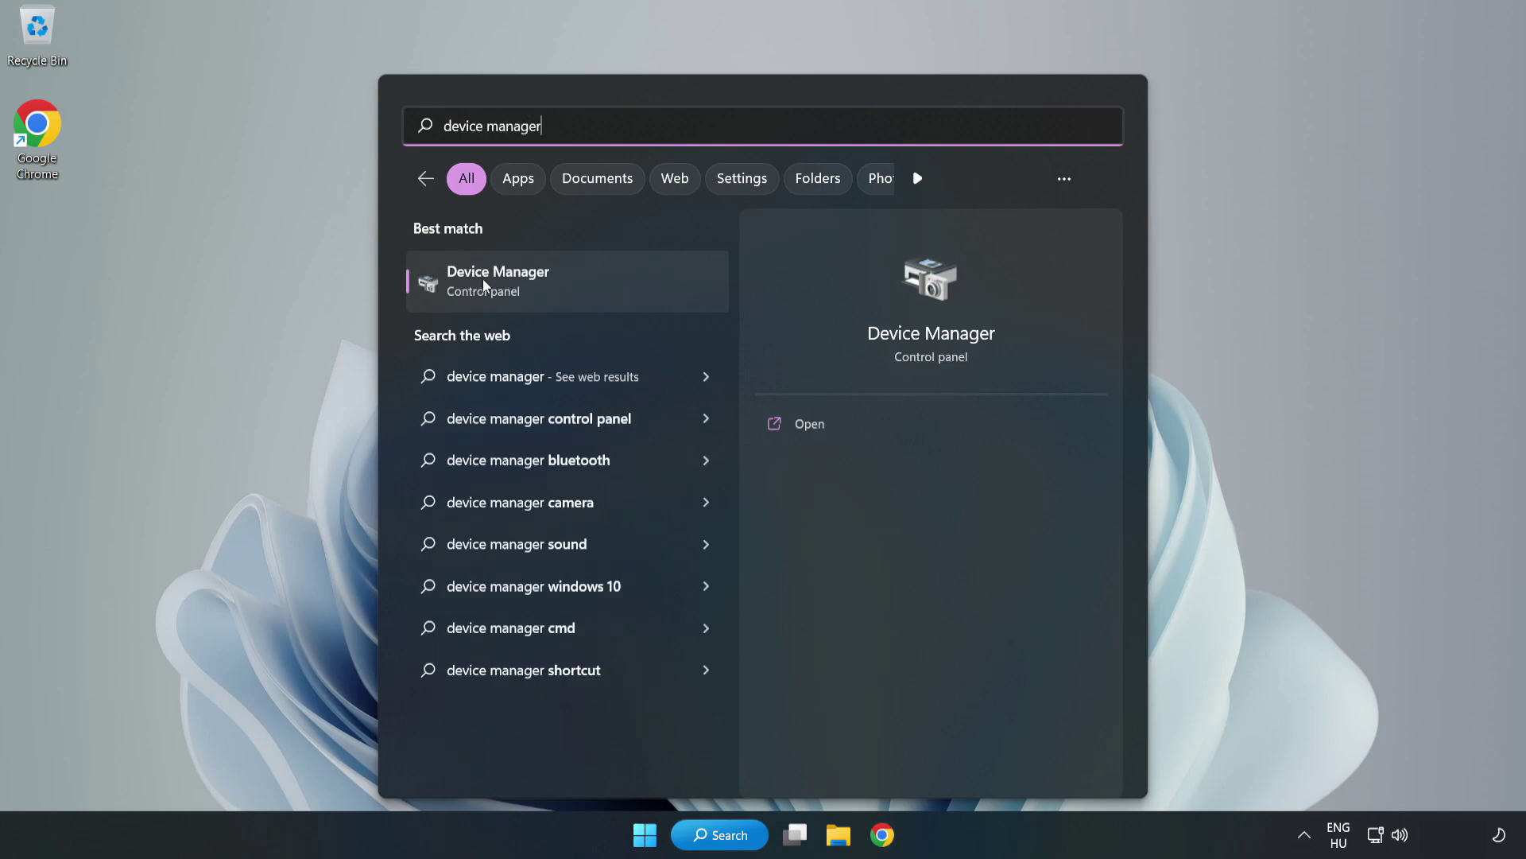
left_click(592, 286)
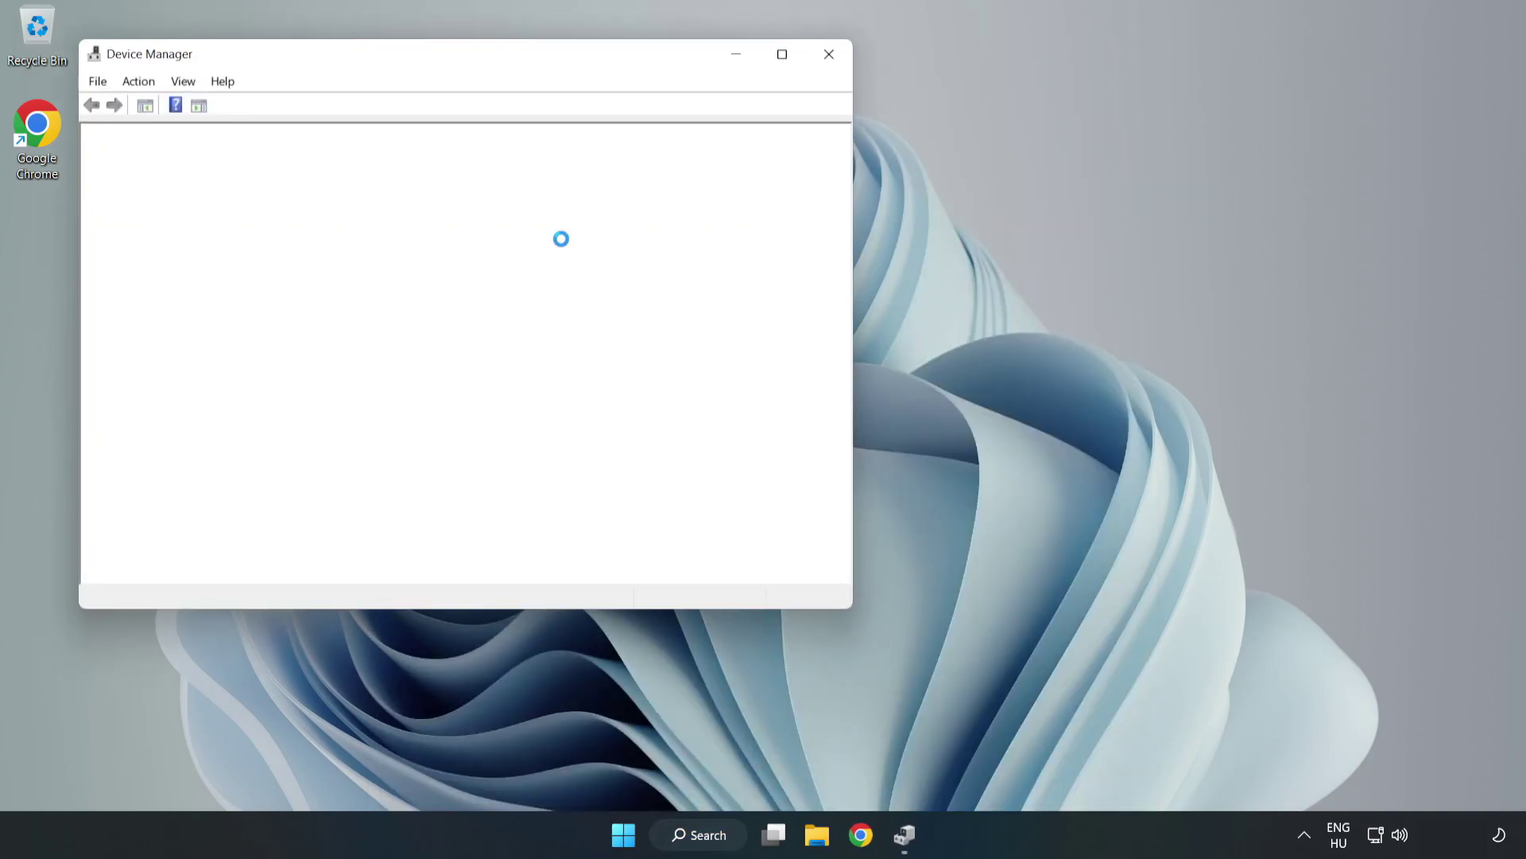
Expand Sound, video and game controllers and start Update driver for High Definition Audio Device.
left_click_drag(425, 61, 706, 126)
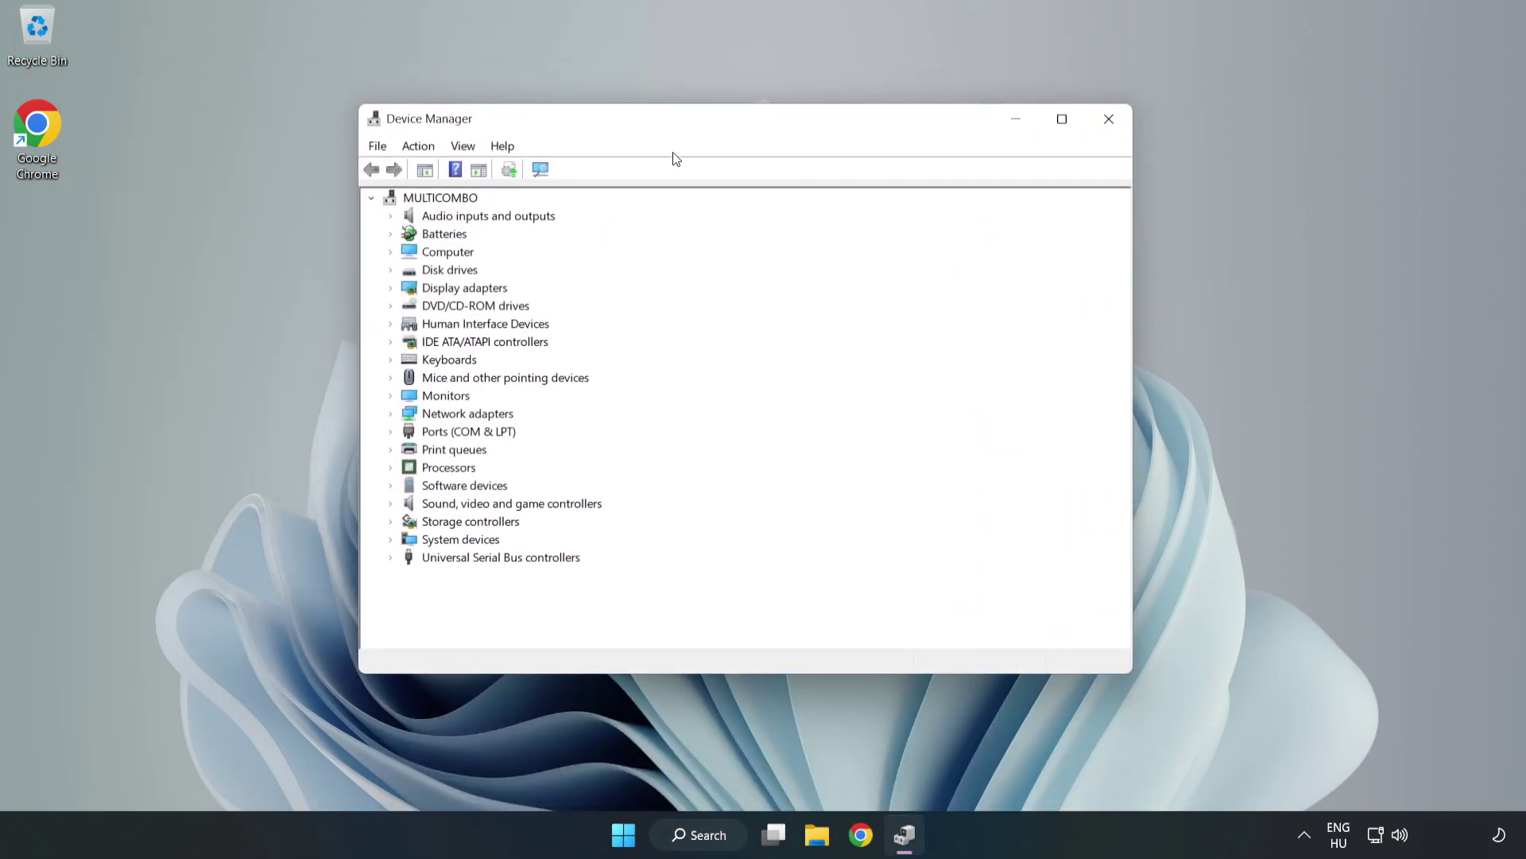
left_click(431, 509)
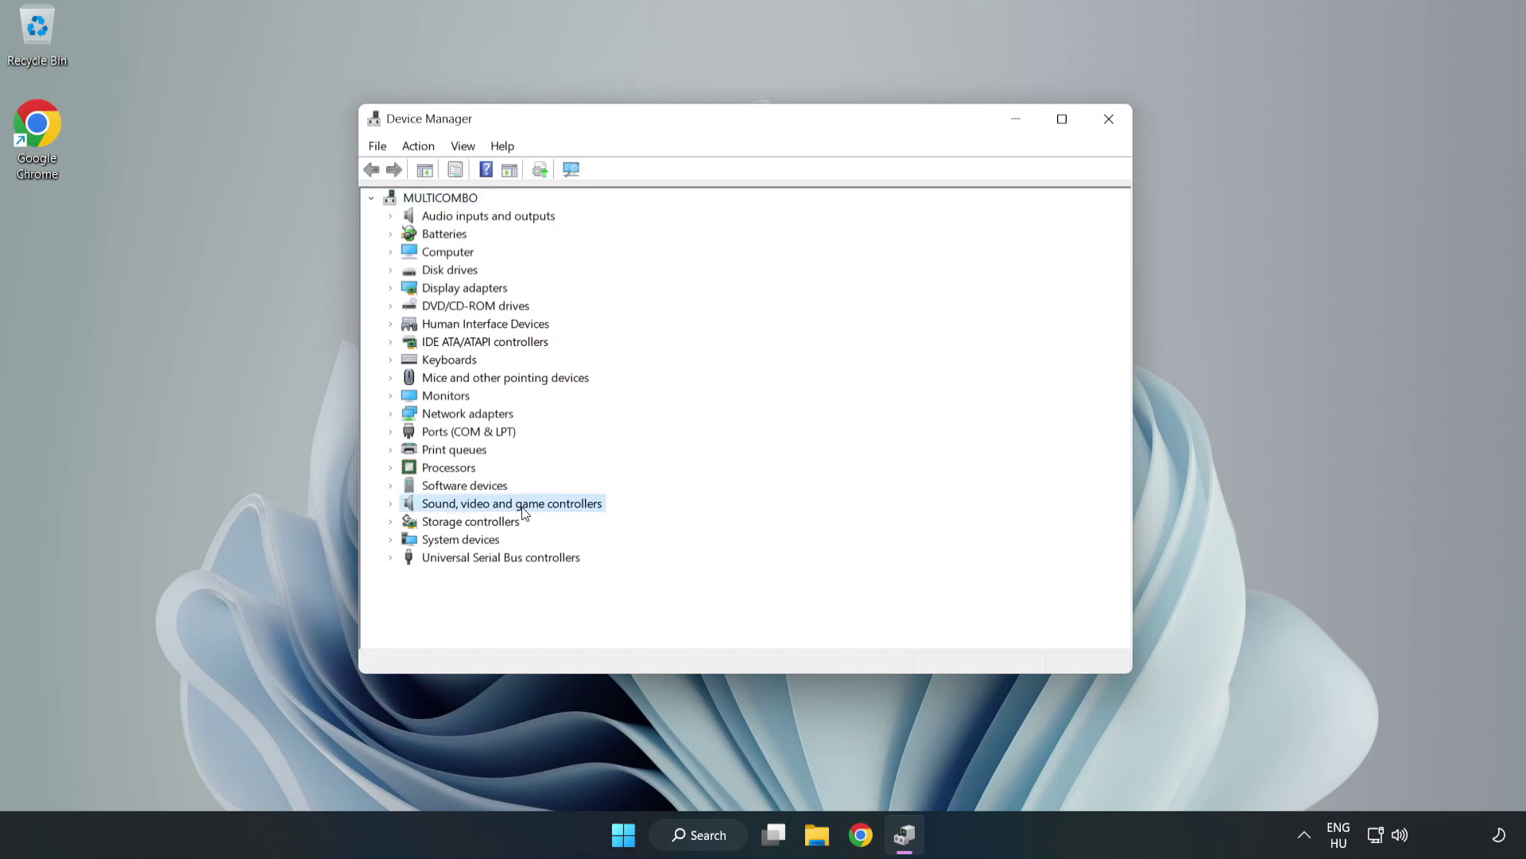
left_click(392, 506)
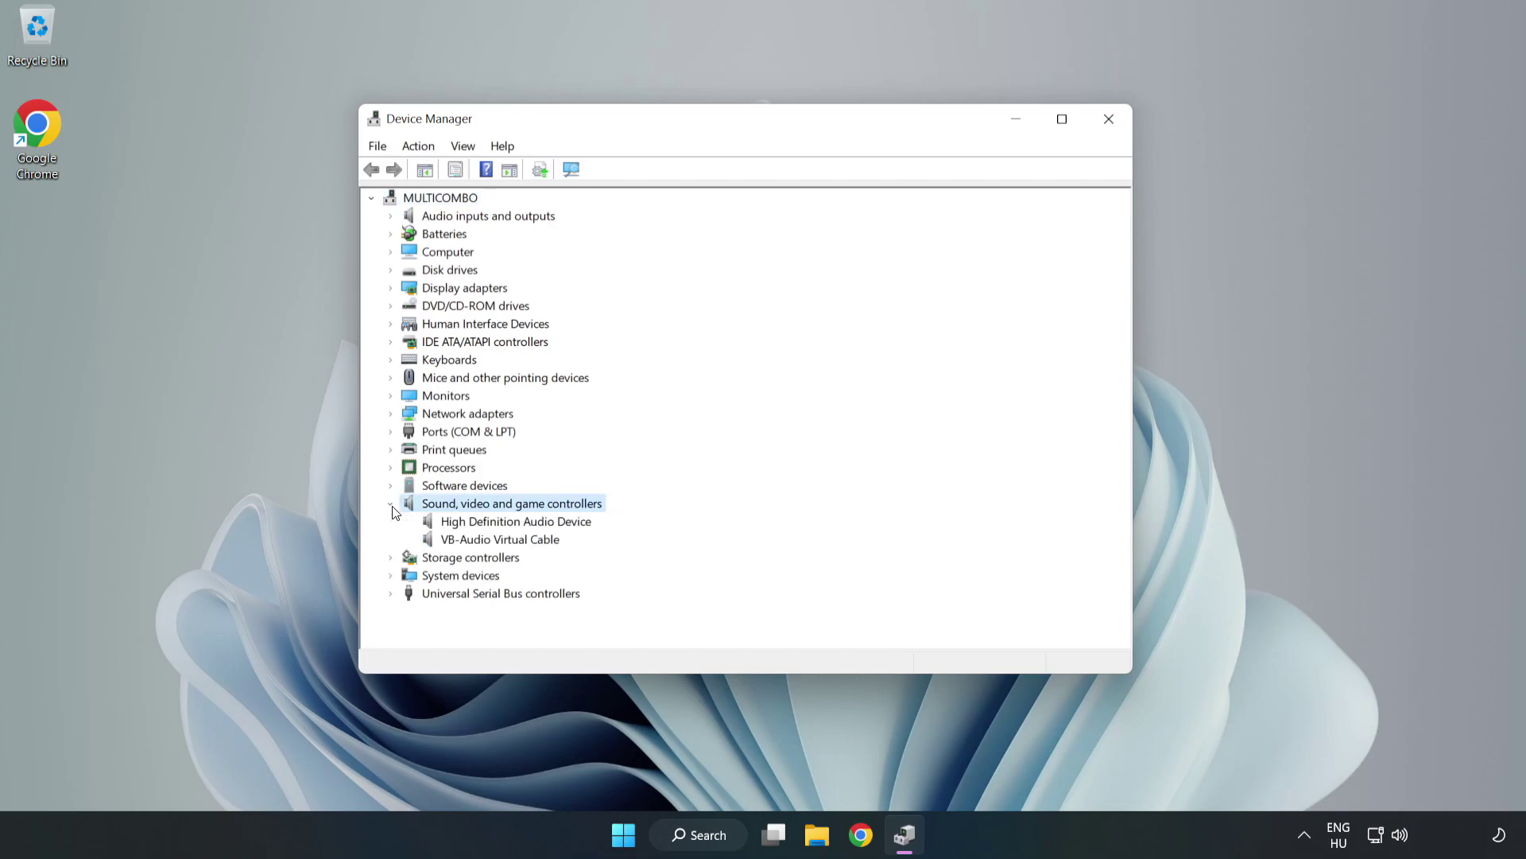
left_click(468, 522)
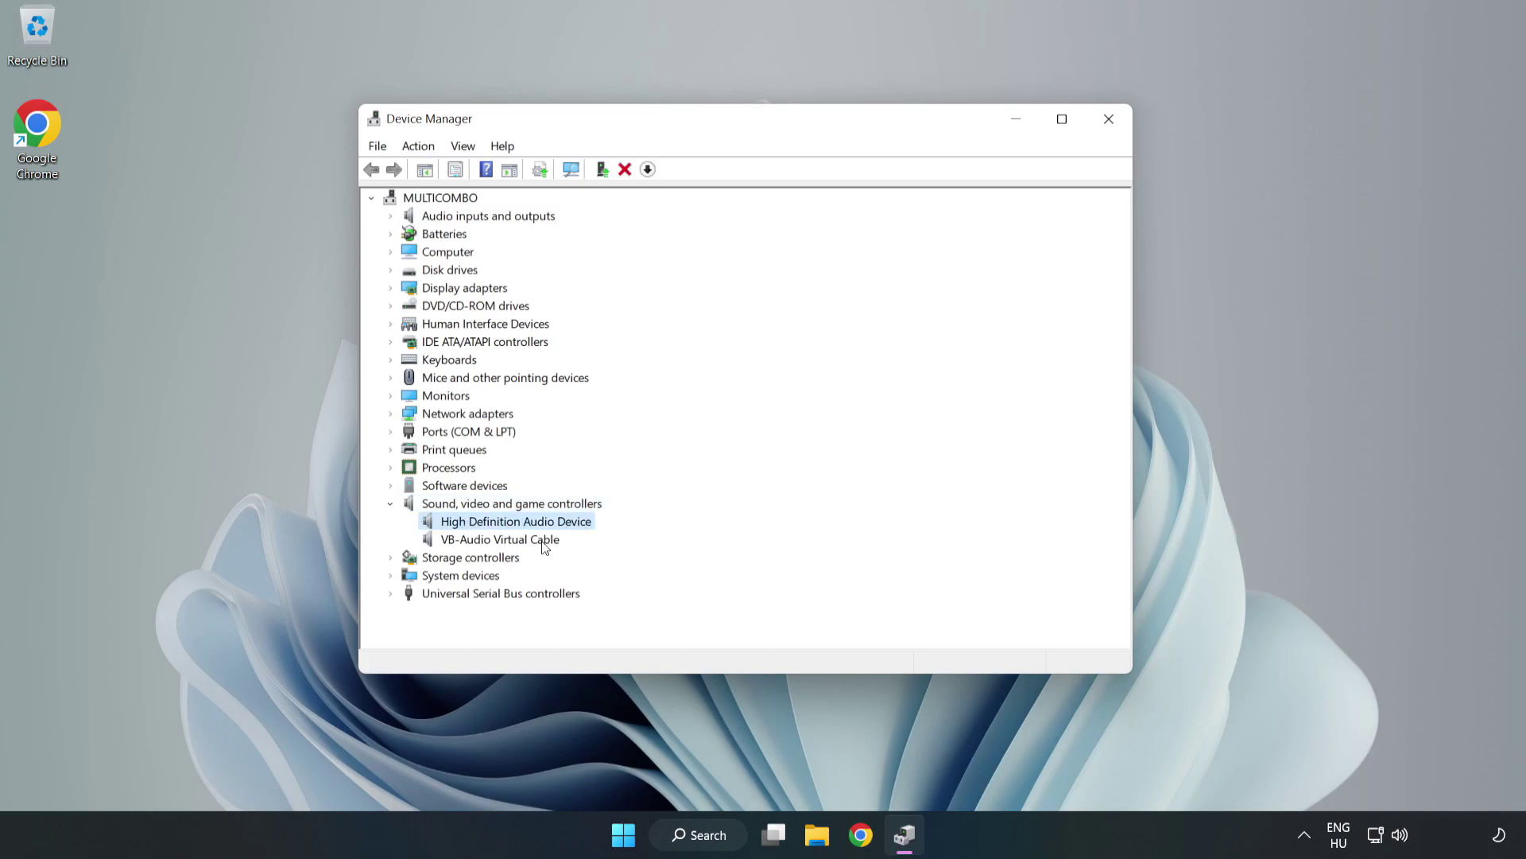
right_click(563, 525)
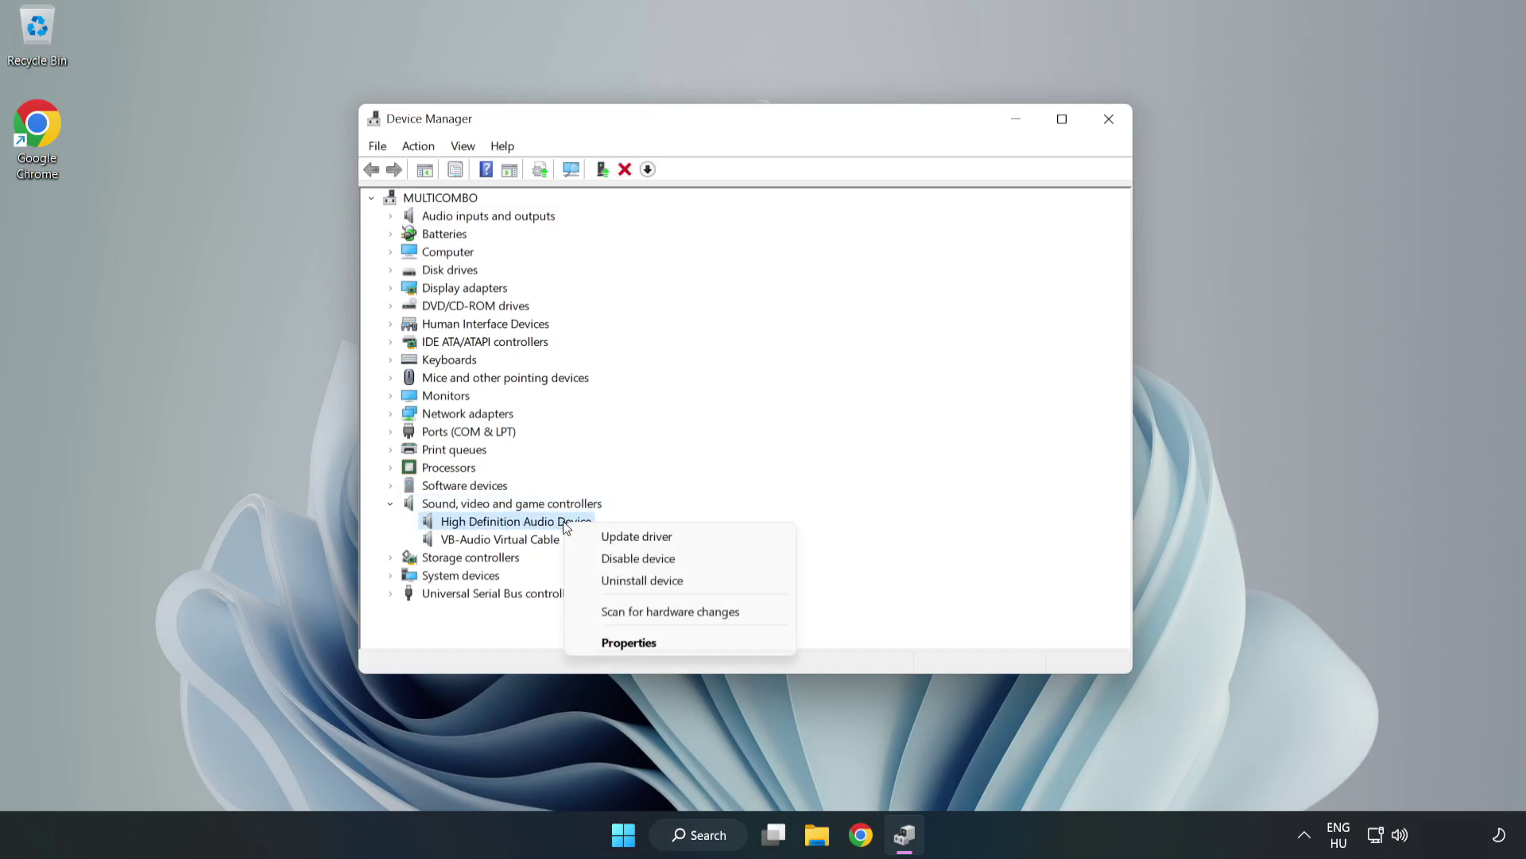
left_click(693, 536)
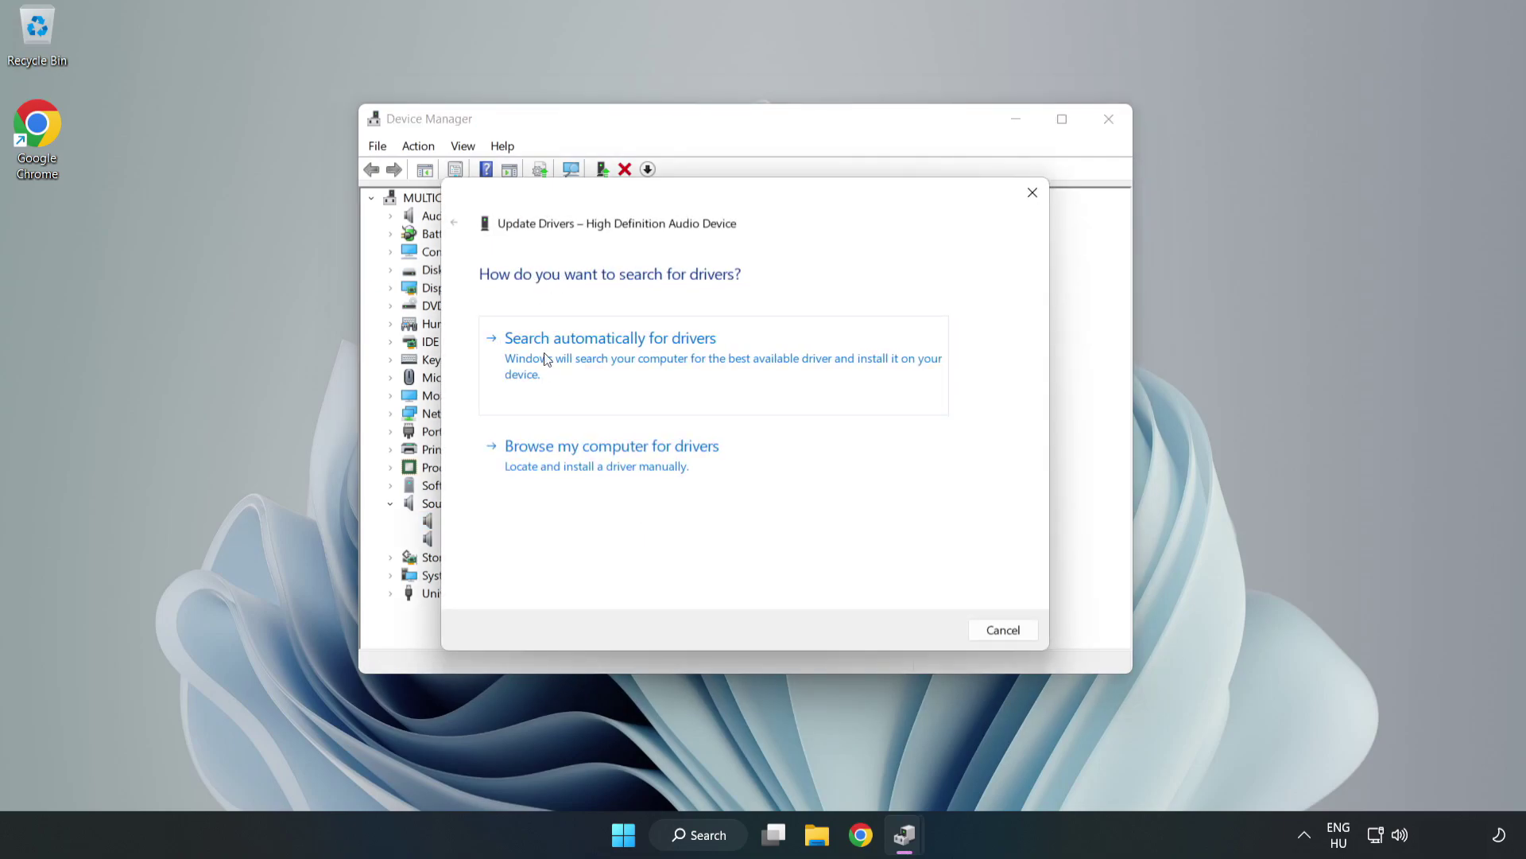
Reinstall the High Definition Audio Device driver from the local list, accepting the compatibility warning.
left_click(664, 465)
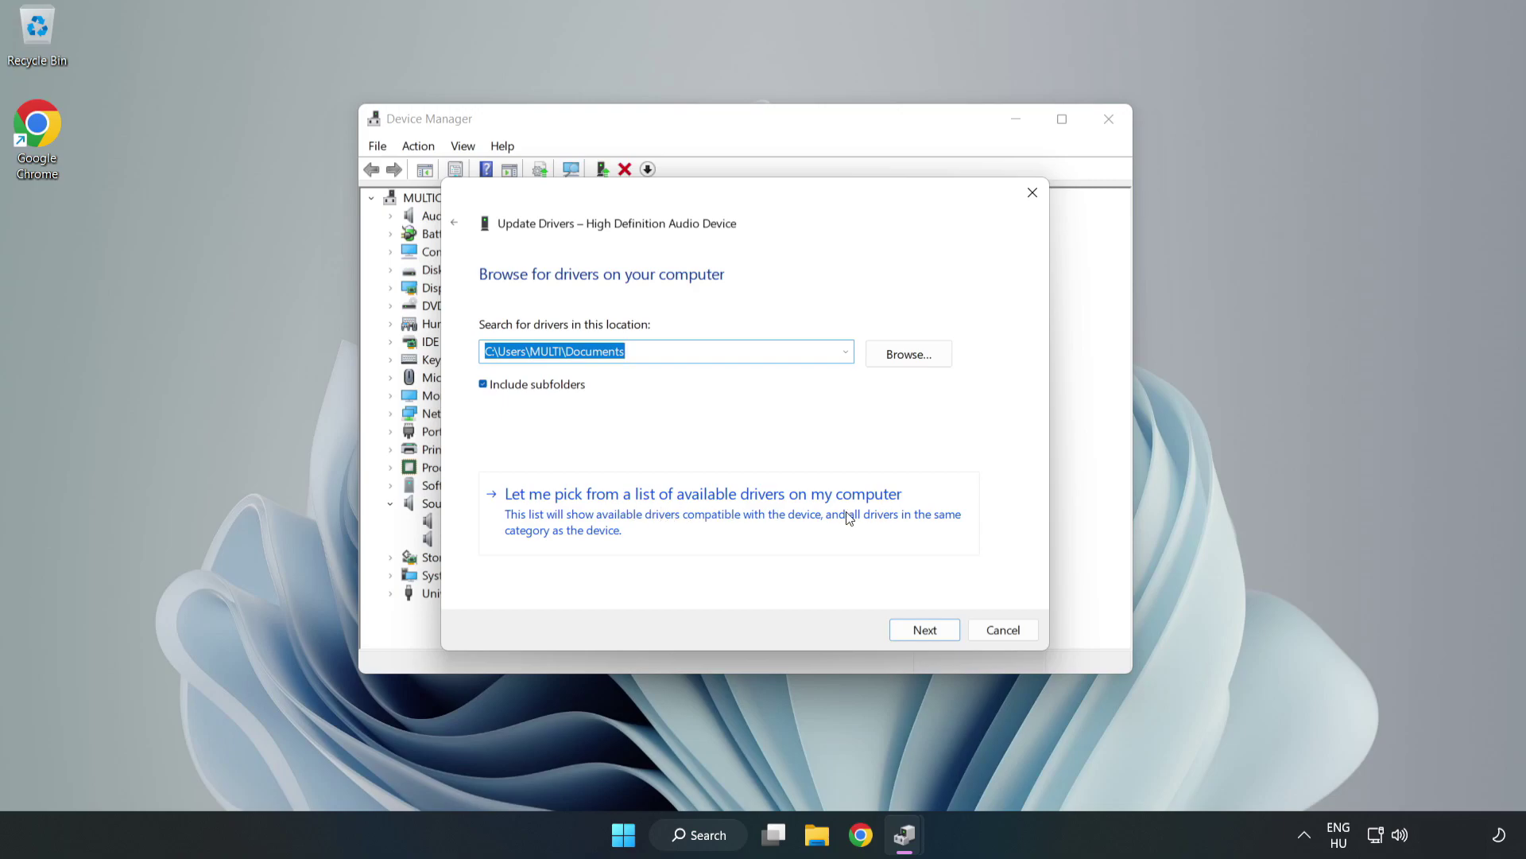
left_click(792, 521)
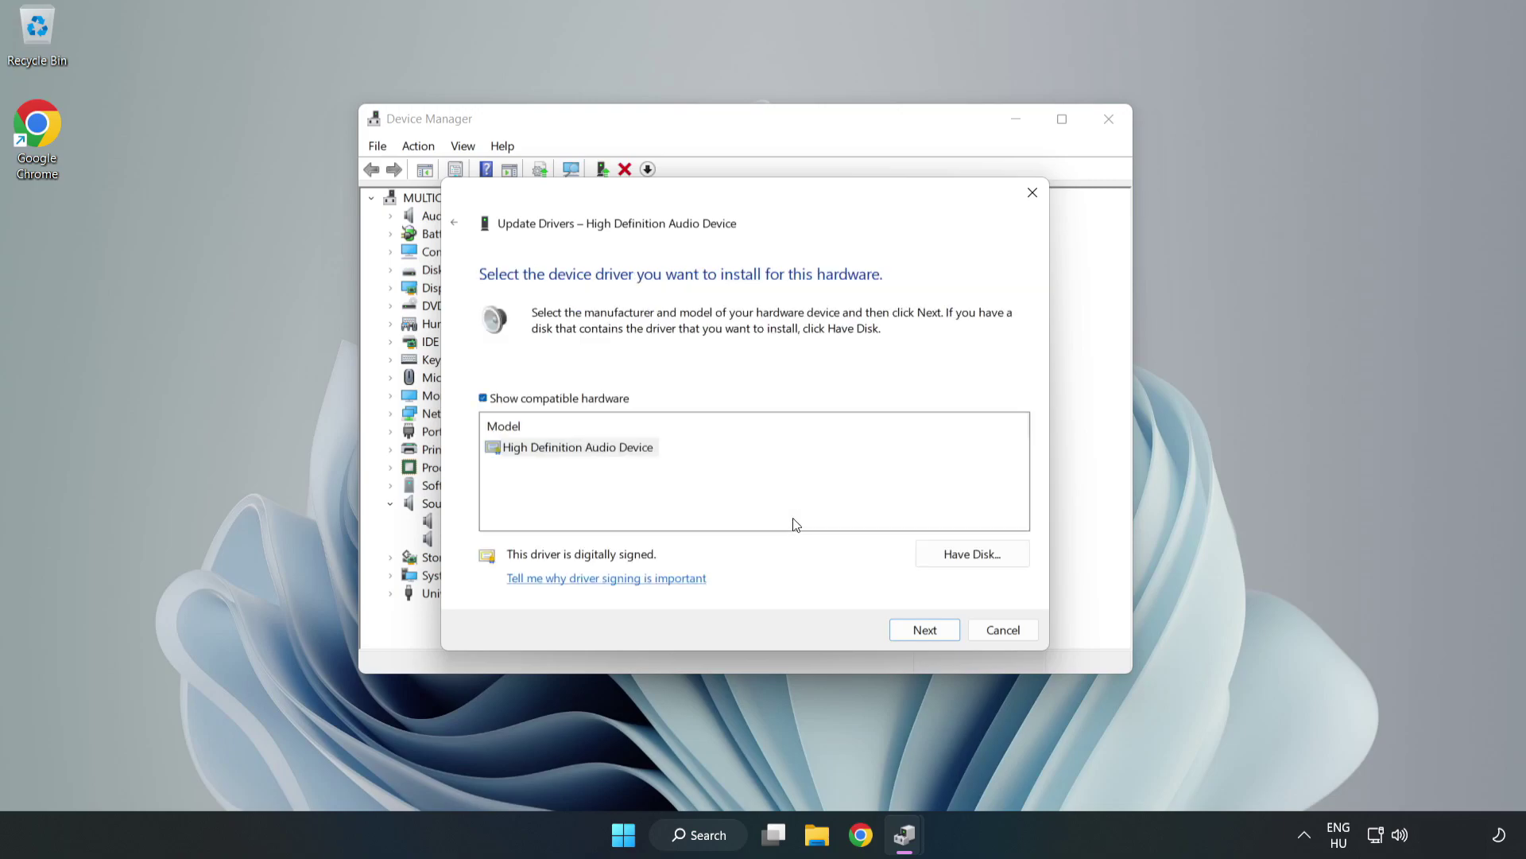
left_click(511, 451)
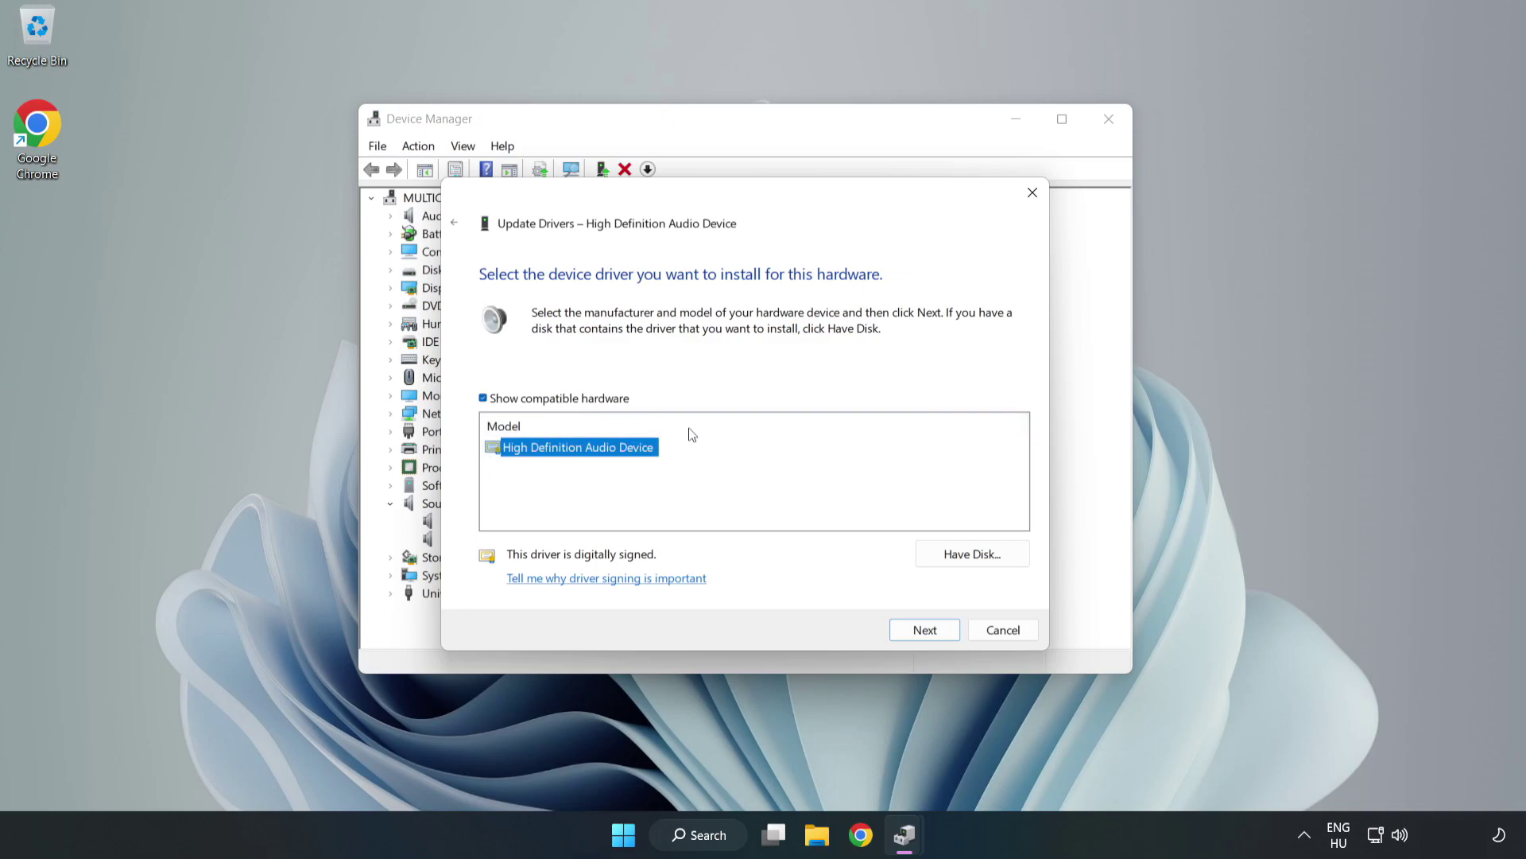
left_click(926, 635)
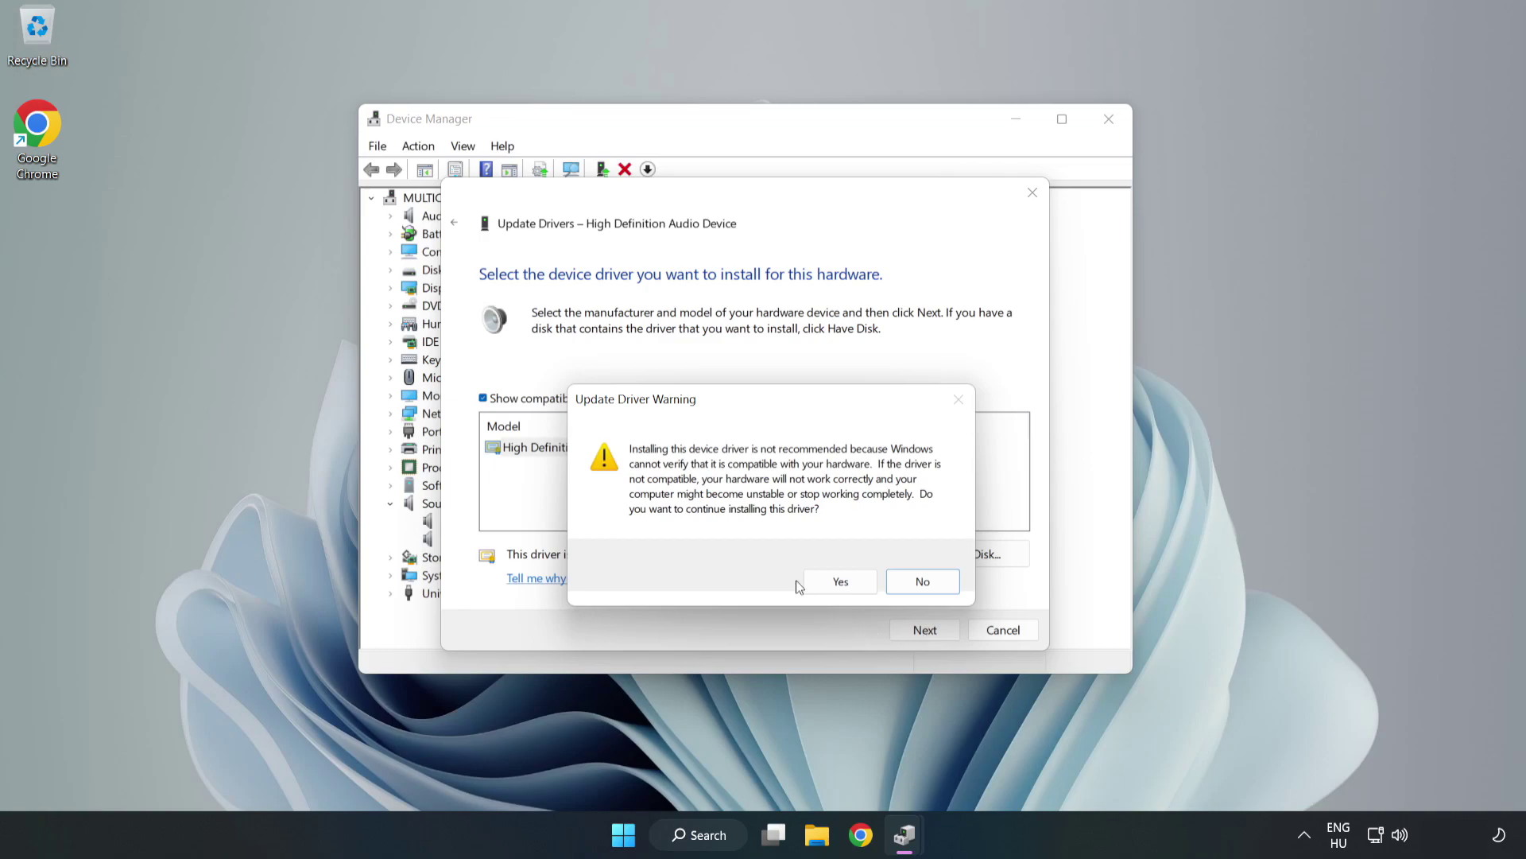
left_click(841, 582)
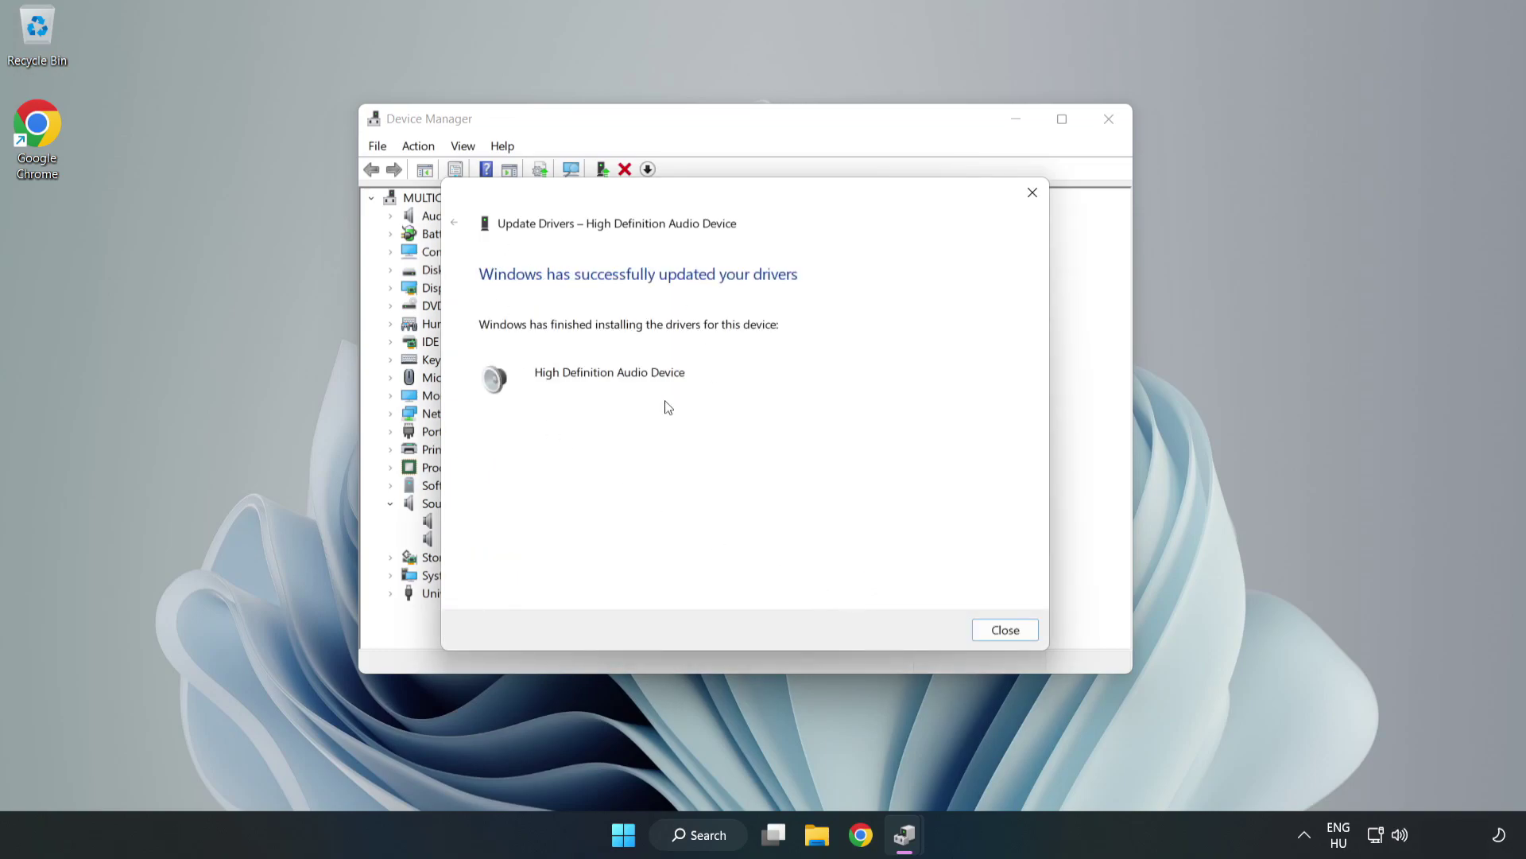
left_click(1004, 630)
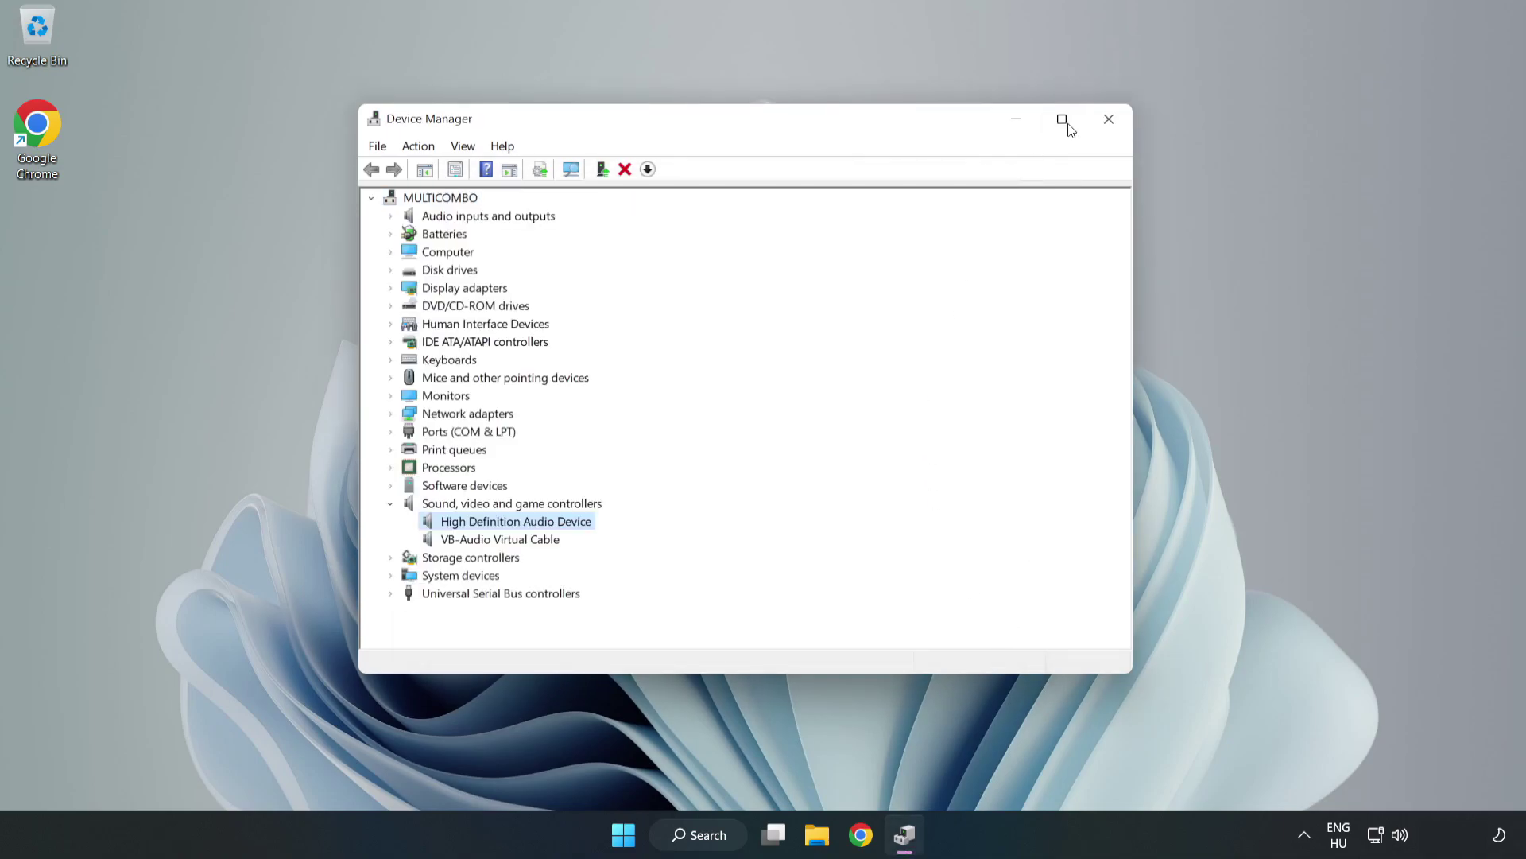
Close Device Manager and bring up the Start launcher to reach the power options.
left_click(1106, 121)
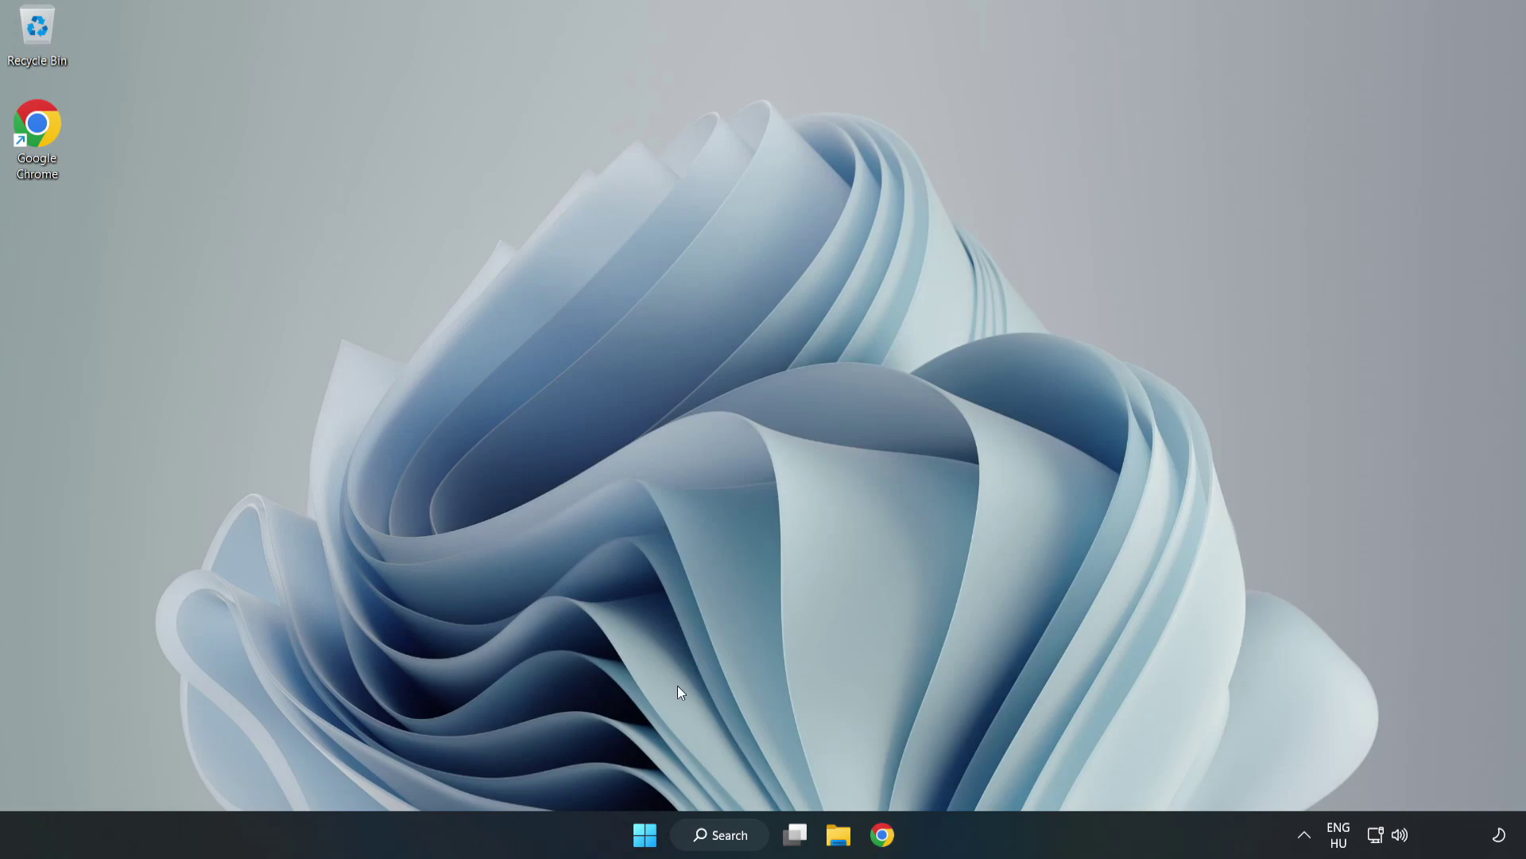
left_click(644, 834)
Launch the Playing Audio troubleshooter from the tray speaker icon's sound menu.
right_click(1404, 836)
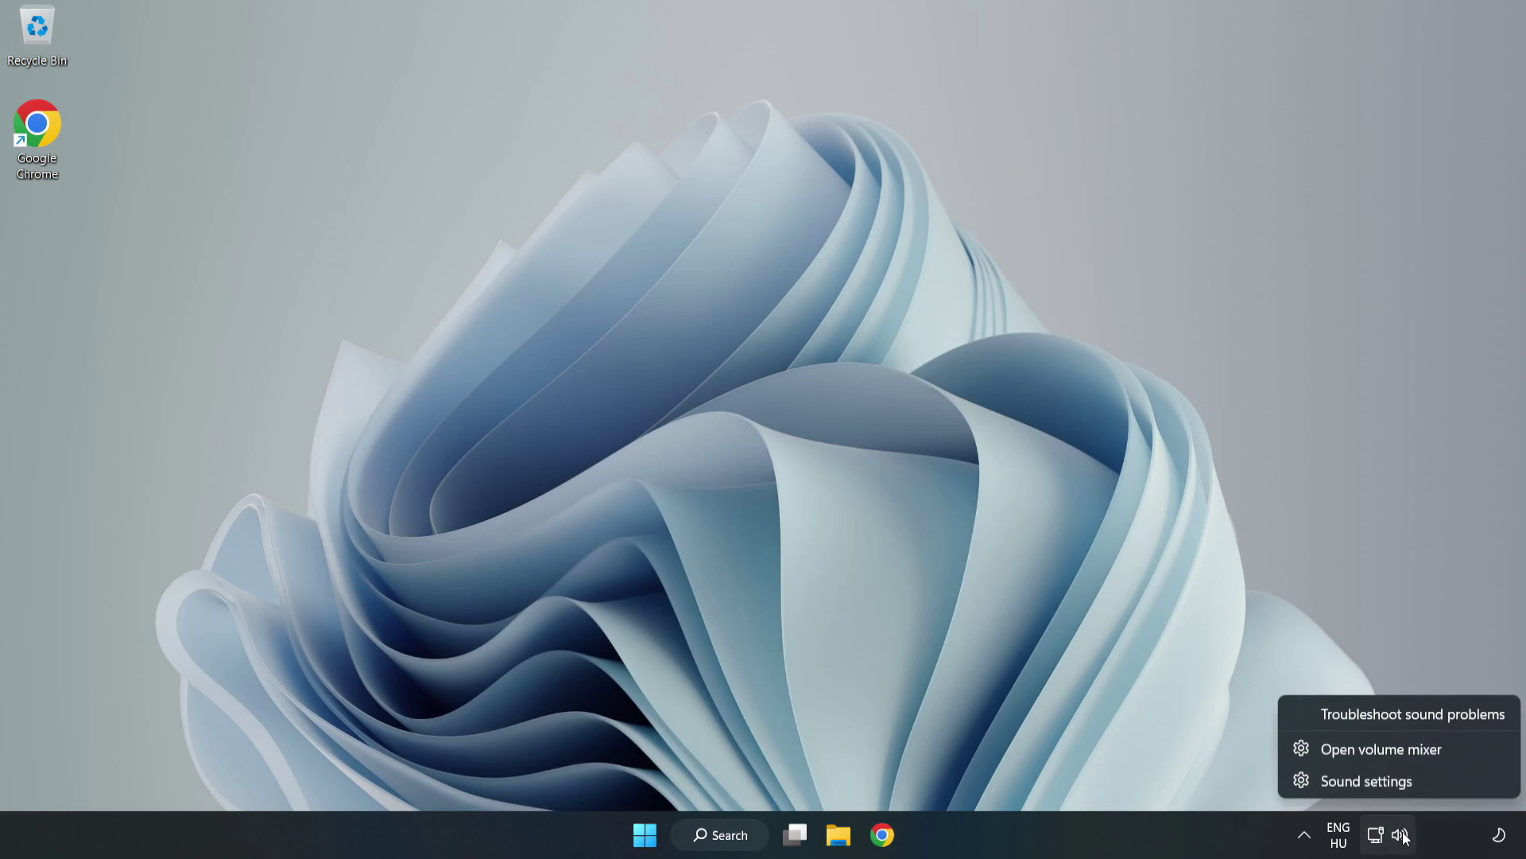
left_click(1377, 711)
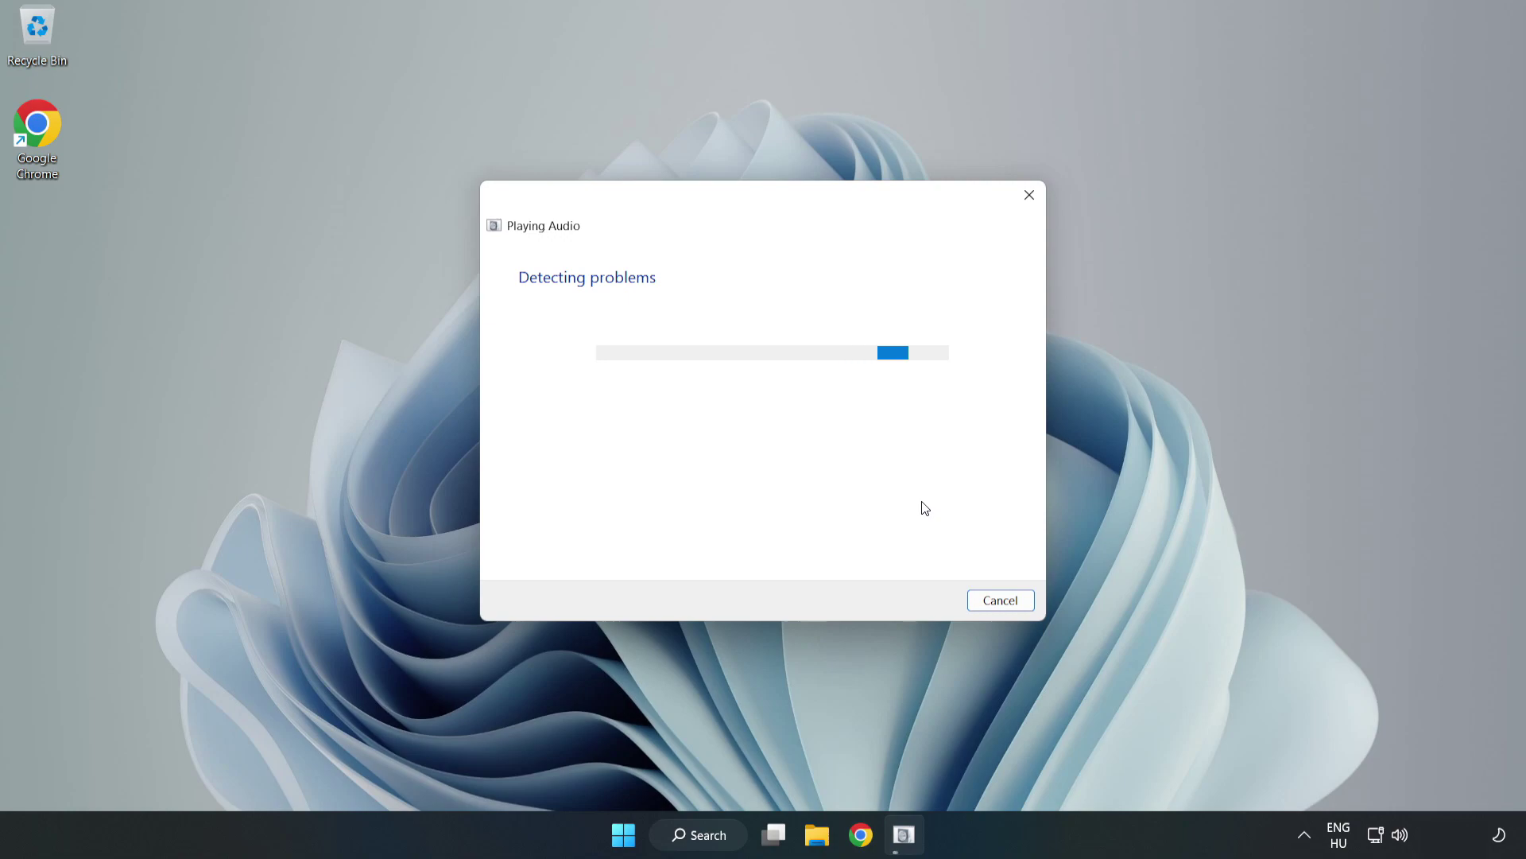